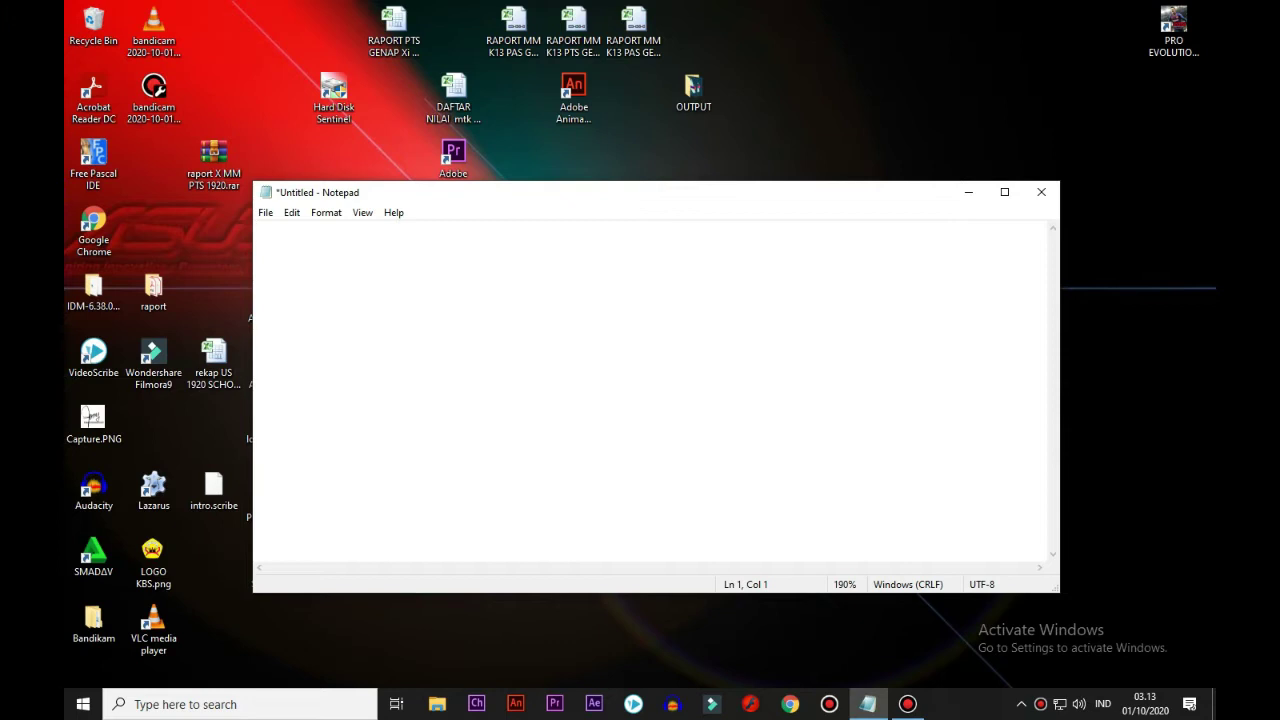
# Step: Write the greeting "hallo ..." with "assalamualaikum wr wb" on the line below it
pyautogui.write('lo ..')
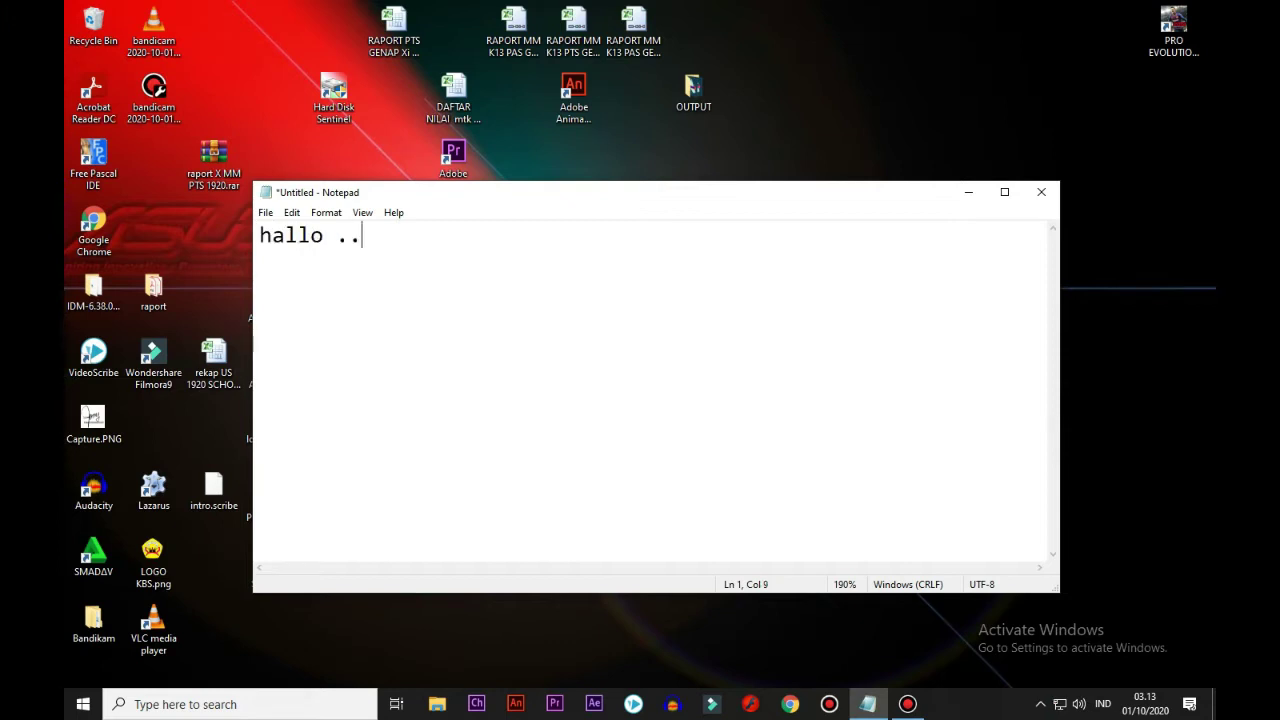
pyautogui.write('. assalam')
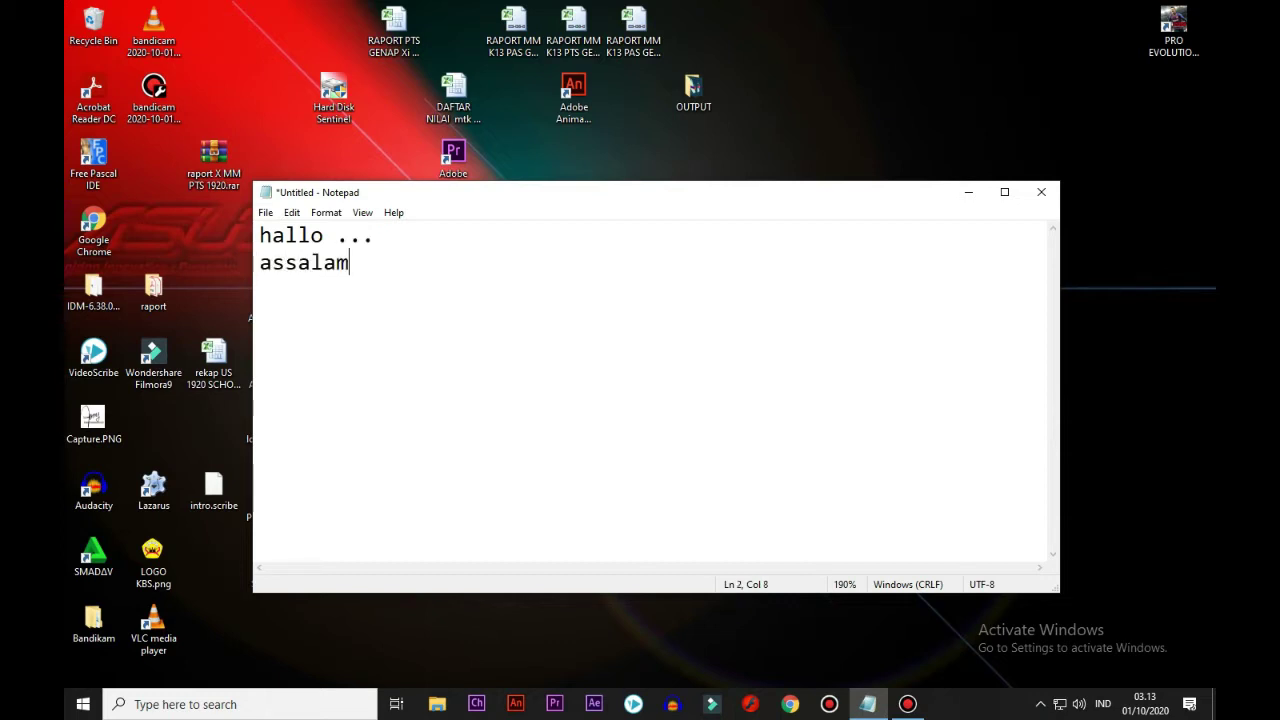
pyautogui.write('ualaiku')
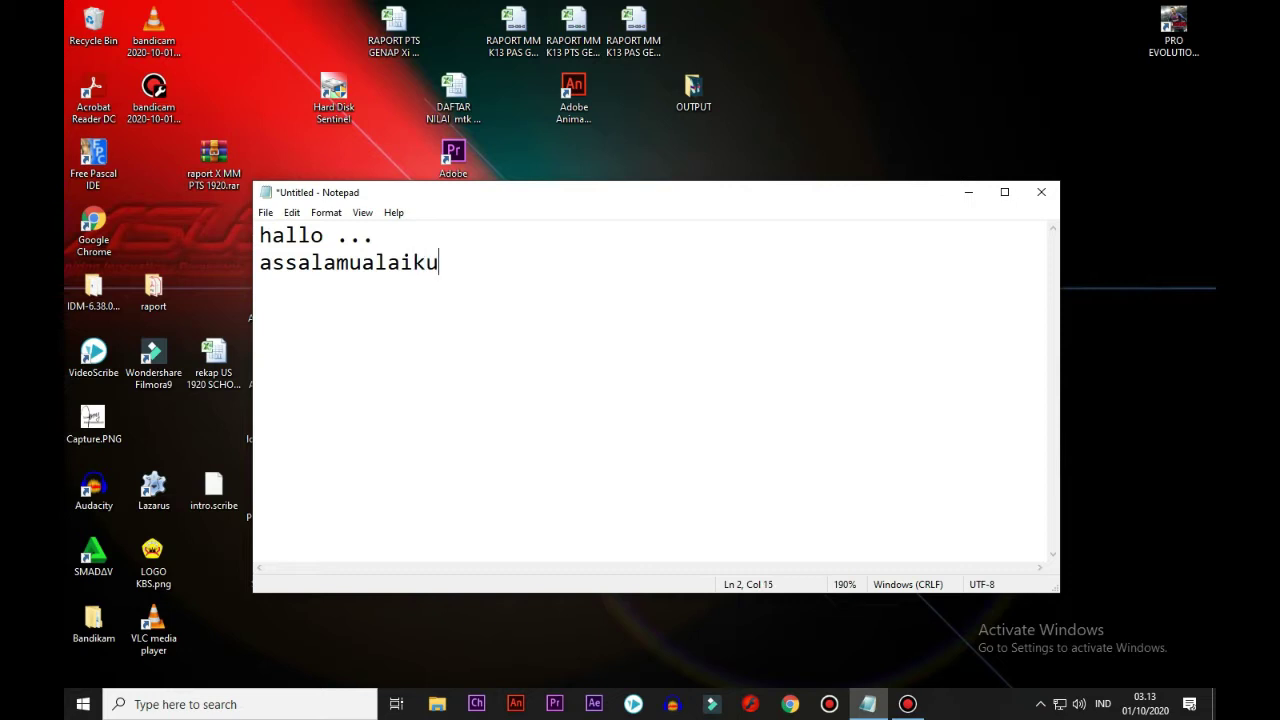
pyautogui.write('m wr wb')
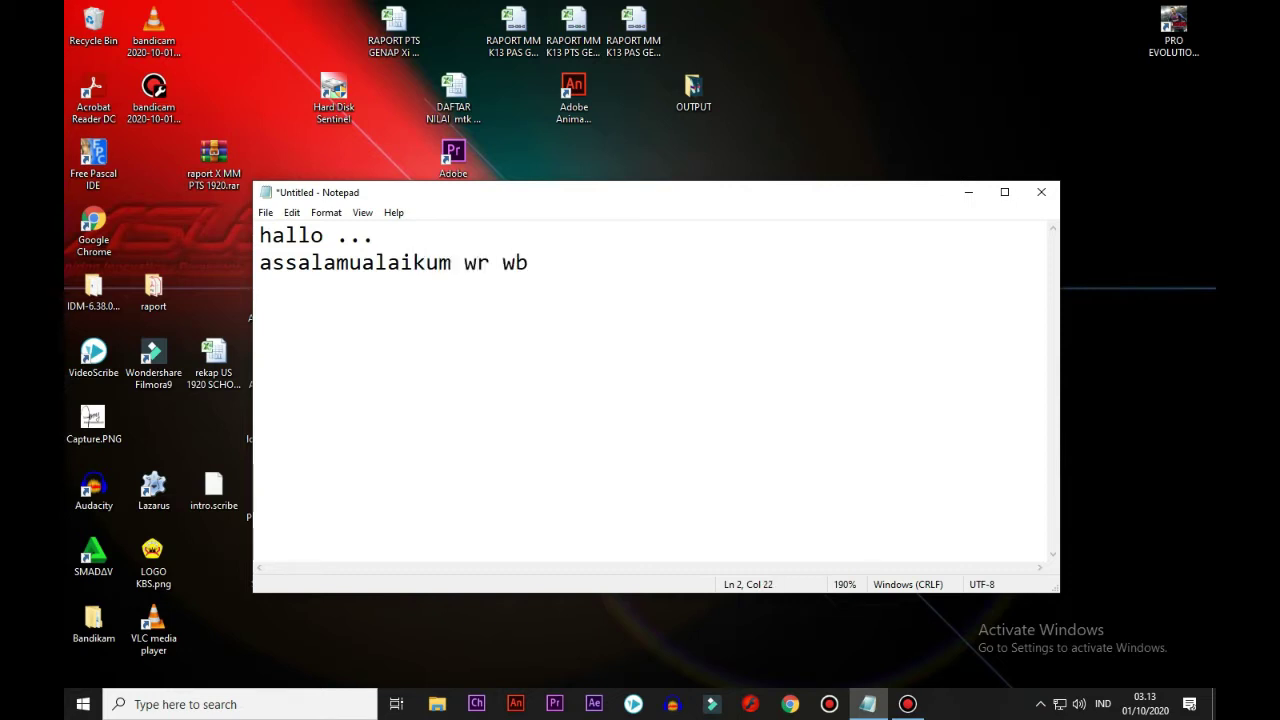
# Step: After a blank line, add "tutorial kali ini kita akan membuat" and, on the line below, "animasi motion guide..."
pyautogui.press('Return')
pyautogui.press('Return')
pyautogui.write('tutorial kali ini kita akan membuat')
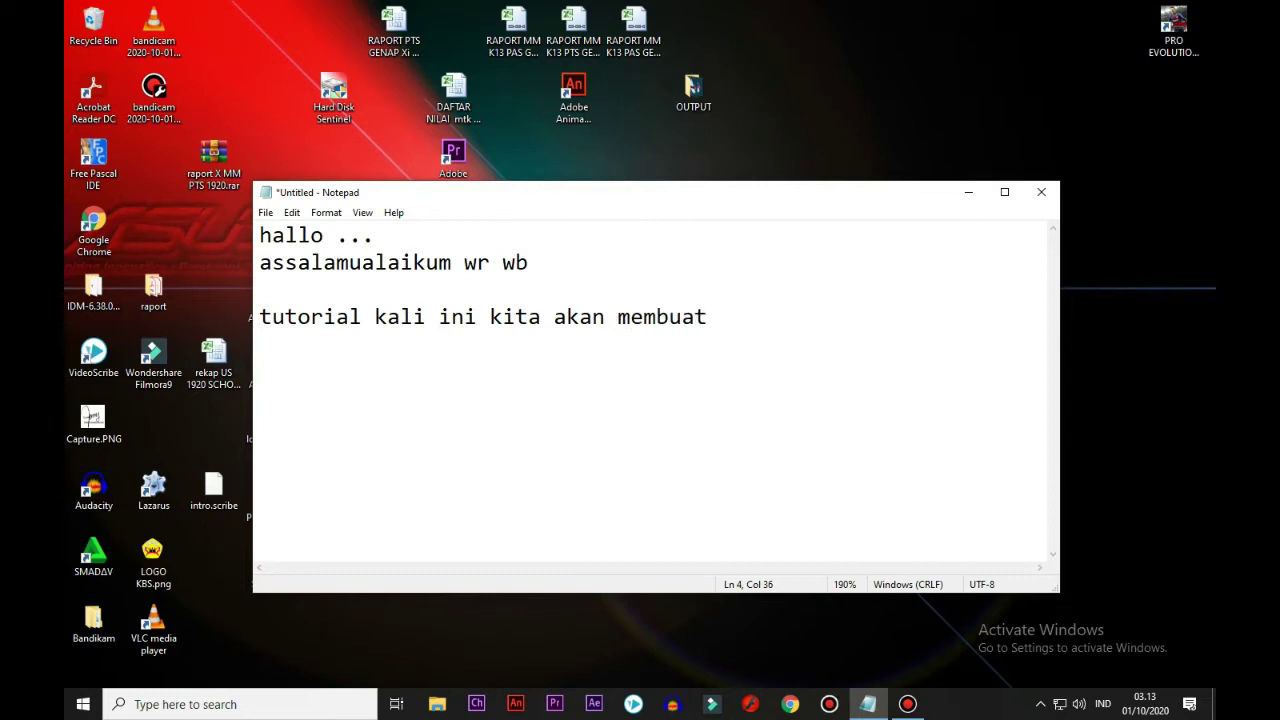
pyautogui.press('Return')
pyautogui.write('animasi moti')
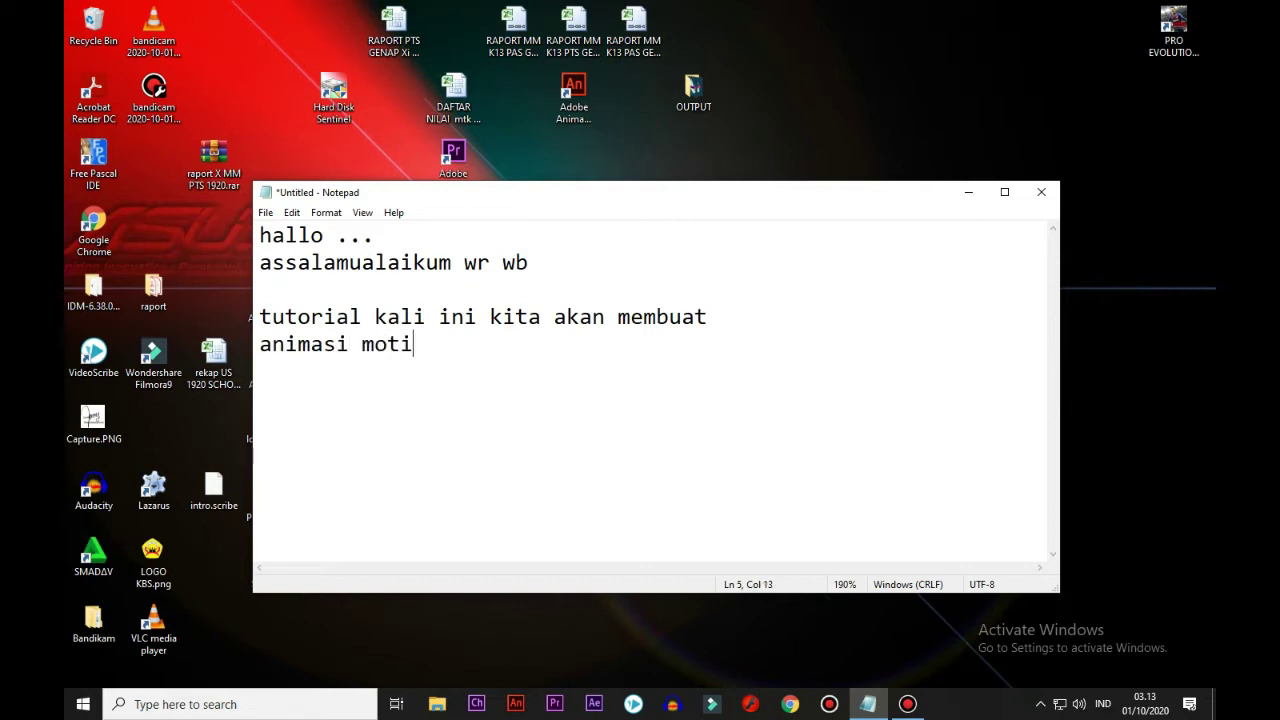
pyautogui.write('on guide...')
# Step: Below a blank line, add "simak video nya ya... jangan di skip" and, on the following line, "supaya tidak terlewat langkah langkahnya"
pyautogui.press('Return')
pyautogui.press('Return')
pyautogui.write('simak')
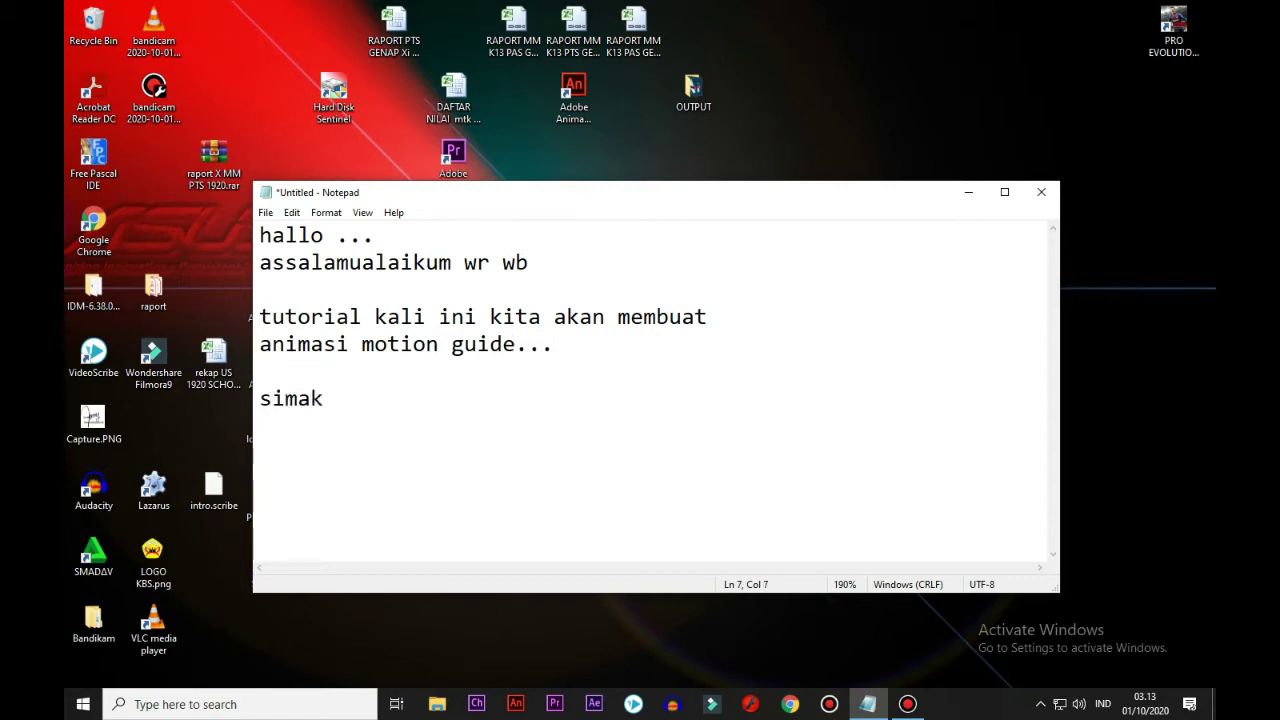
pyautogui.write(' video nya ya... jangan di skip')
pyautogui.press('Return')
pyautogui.write('sup')
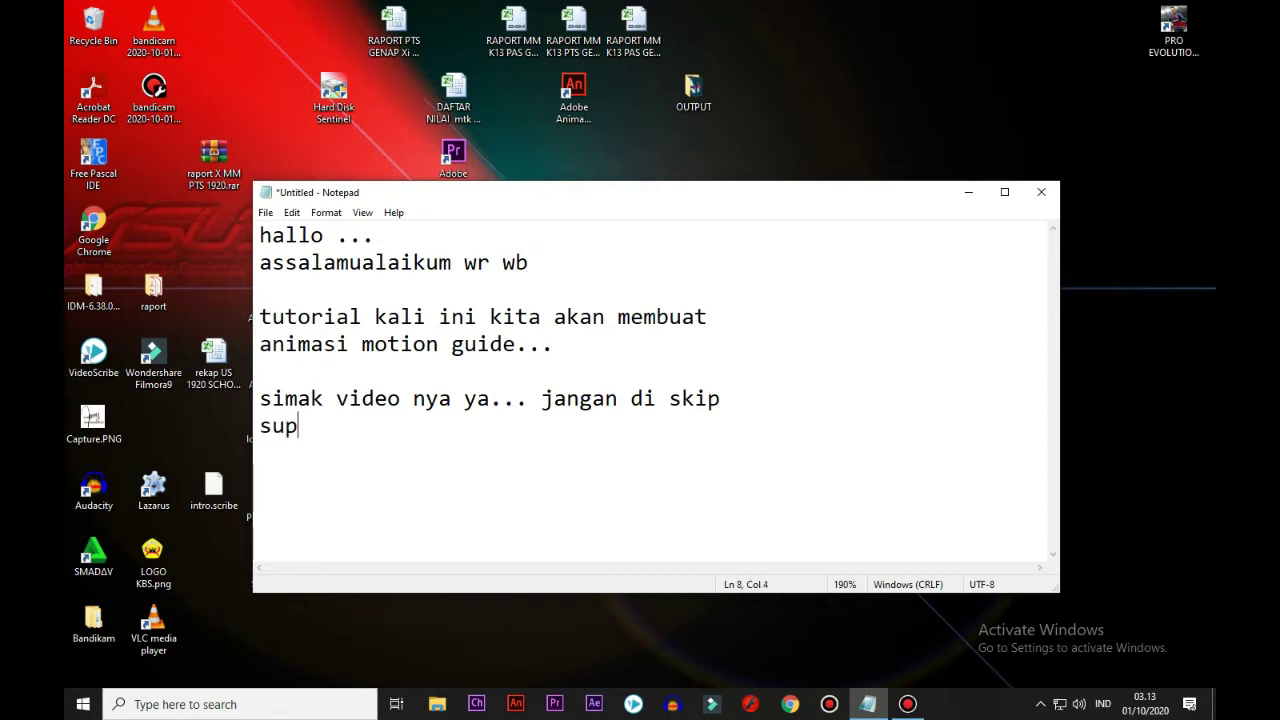
pyautogui.write('aya tidak terlewat')
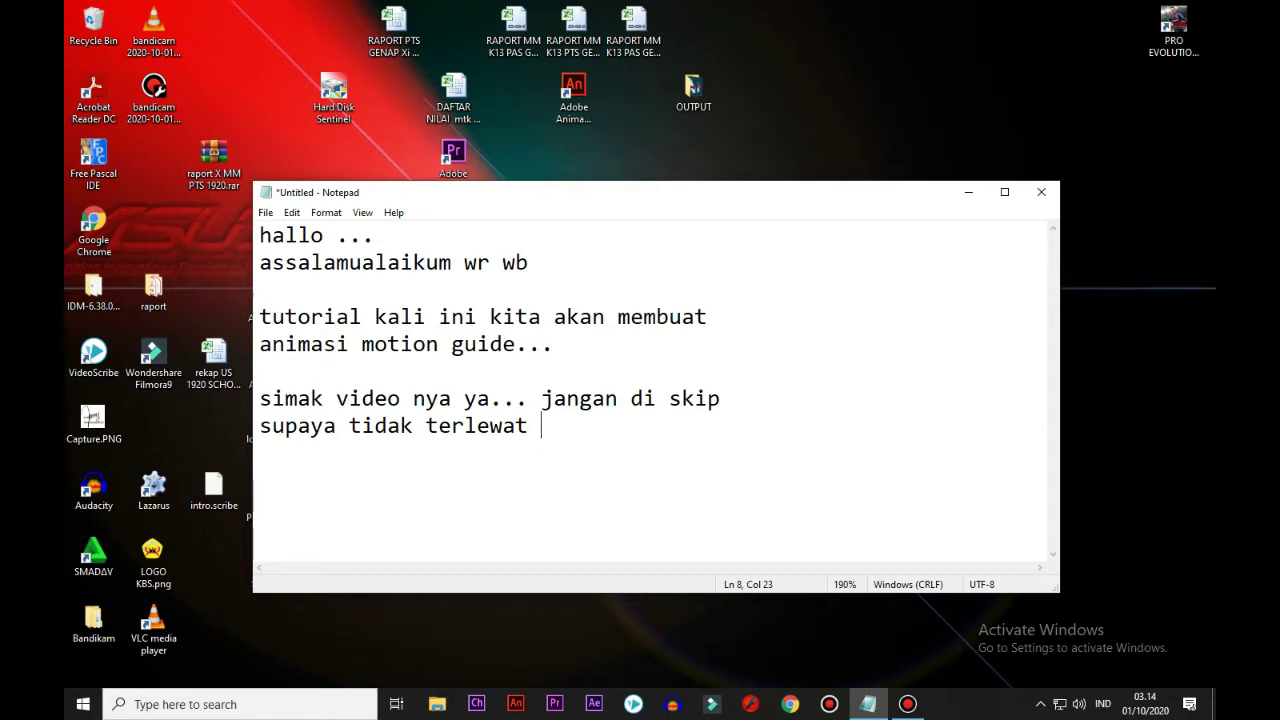
pyautogui.write('l')
pyautogui.write('angkah l')
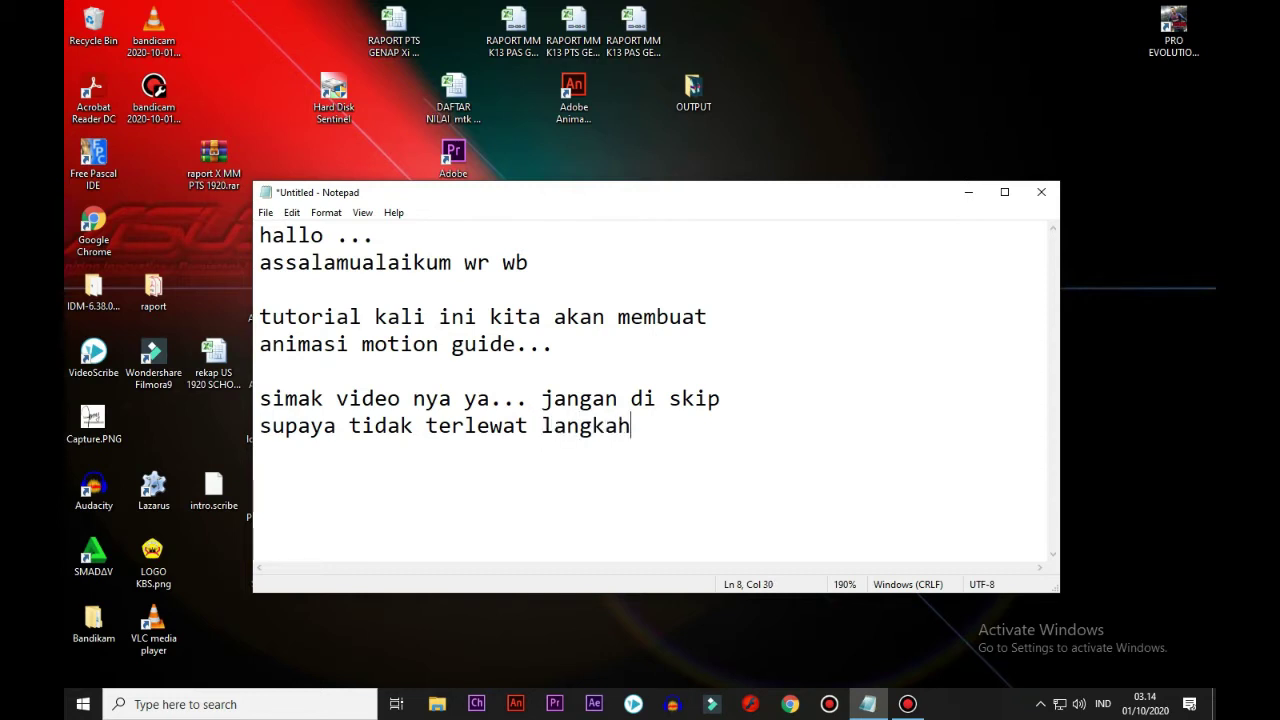
pyautogui.write('angkahnya')
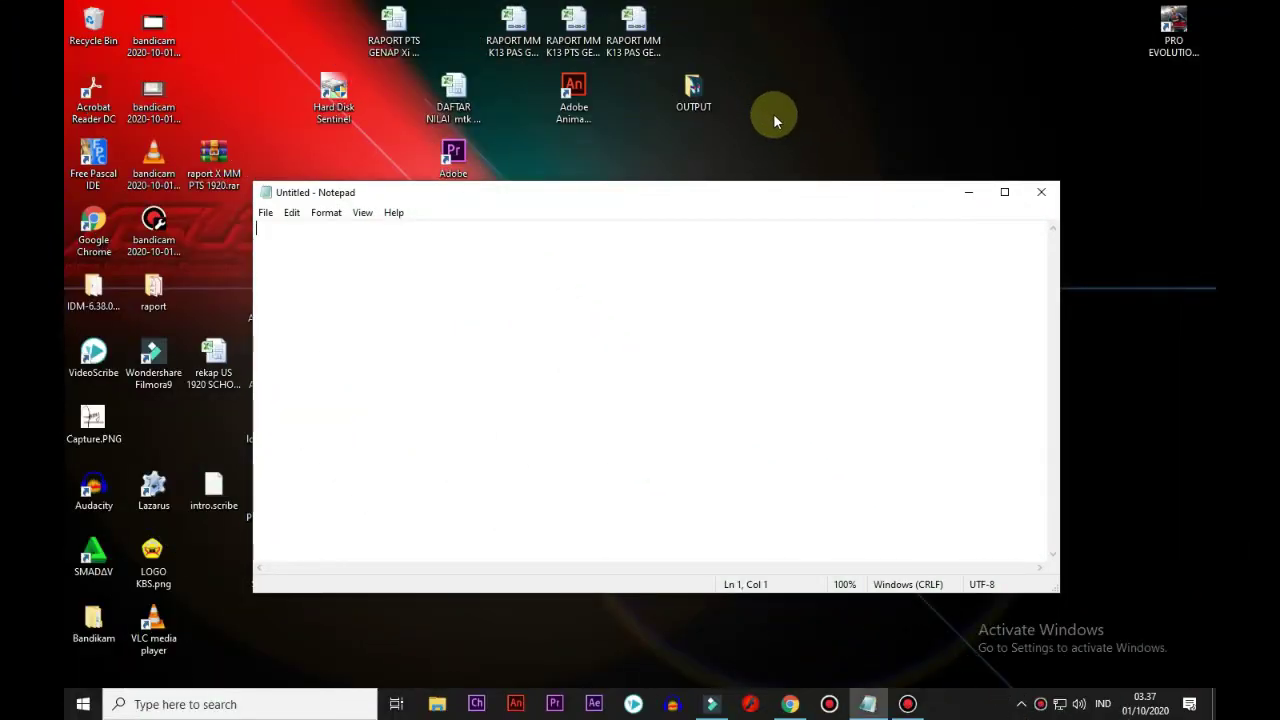
pyautogui.write('ANIMAS')
pyautogui.press('BackSpace')
pyautogui.press('BackSpace')
pyautogui.press('BackSpace')
pyautogui.press('BackSpace')
pyautogui.press('BackSpace')
pyautogui.press('BackSpace')
pyautogui.press('BackSpace')
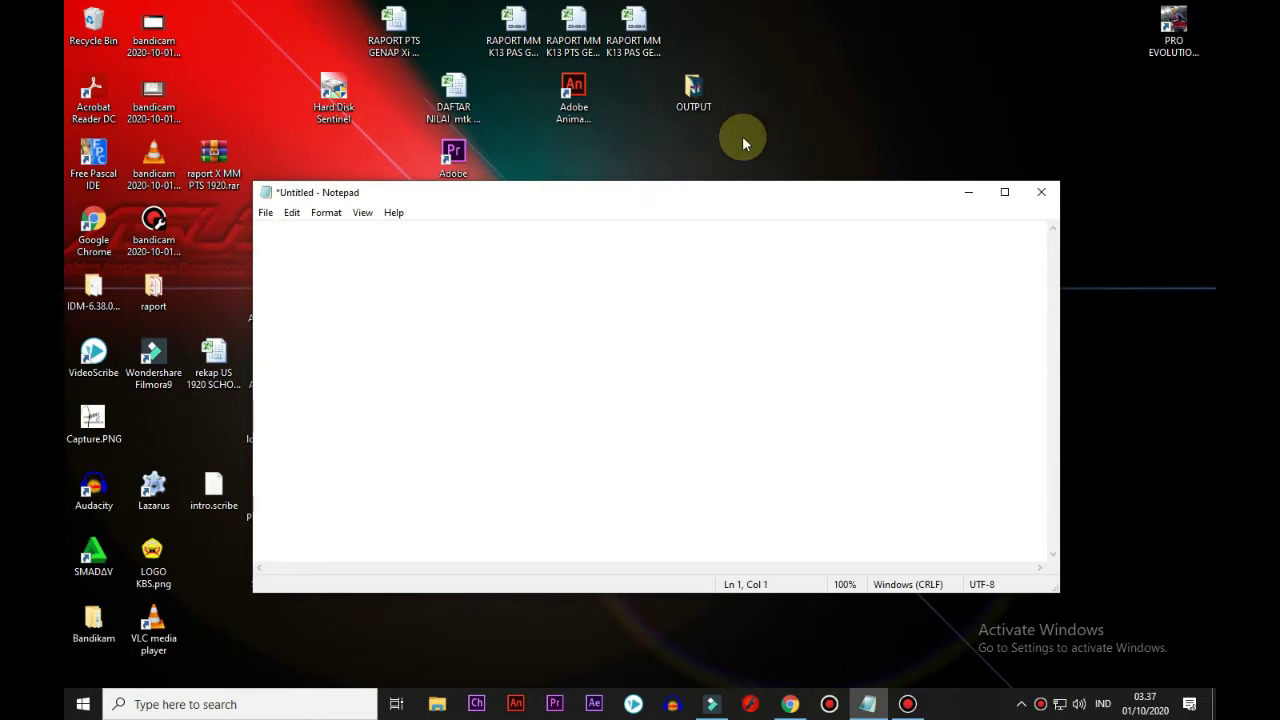
# Step: Enlarge the empty note's text display to 200%
pyautogui.hotkey('ctrl', '+')
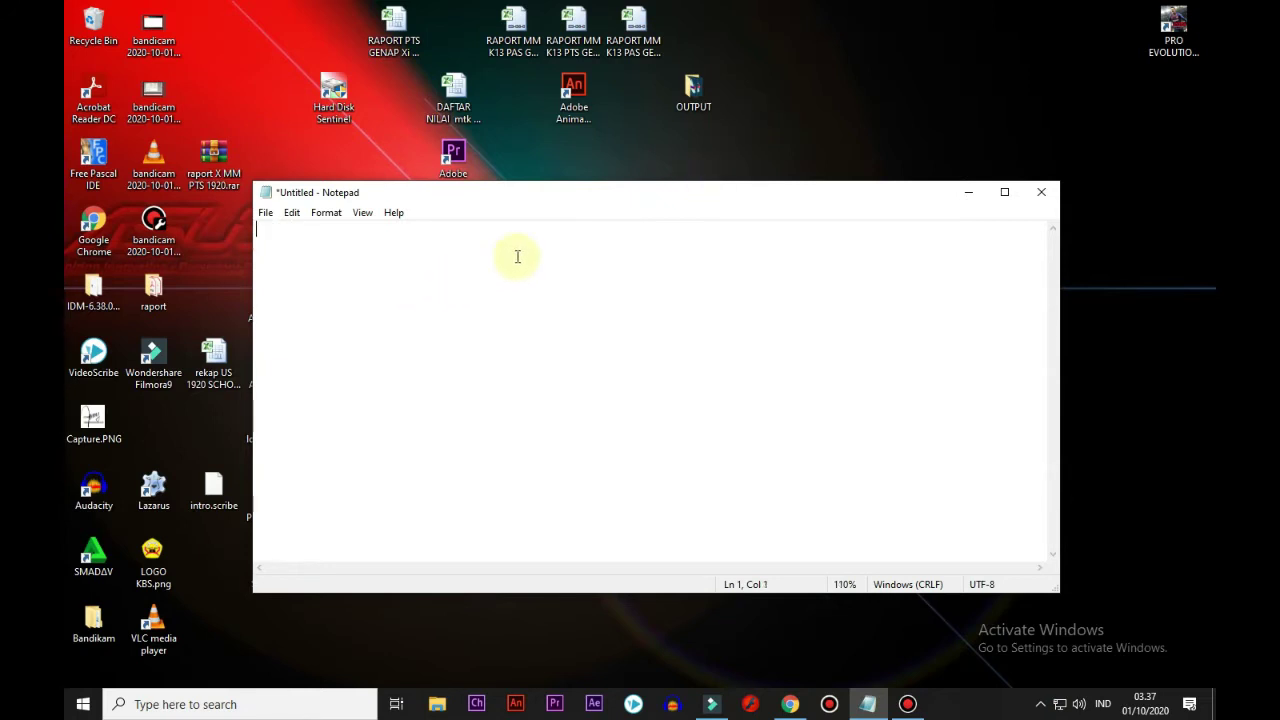
pyautogui.hotkey('ctrl', '+')
pyautogui.hotkey('ctrl', '+')
pyautogui.hotkey('ctrl', '+')
pyautogui.hotkey('ctrl', '+')
pyautogui.hotkey('ctrl', '+')
pyautogui.hotkey('ctrl', '+')
pyautogui.hotkey('ctrl', '+')
pyautogui.hotkey('ctrl', '+')
# Step: Write the heading "ANIMASI MOTION GUIDE" and, on the second line, "ADALAH TEKNIK ANIMASI YANG DIMANA OBJEK"
pyautogui.write('ANIMA')
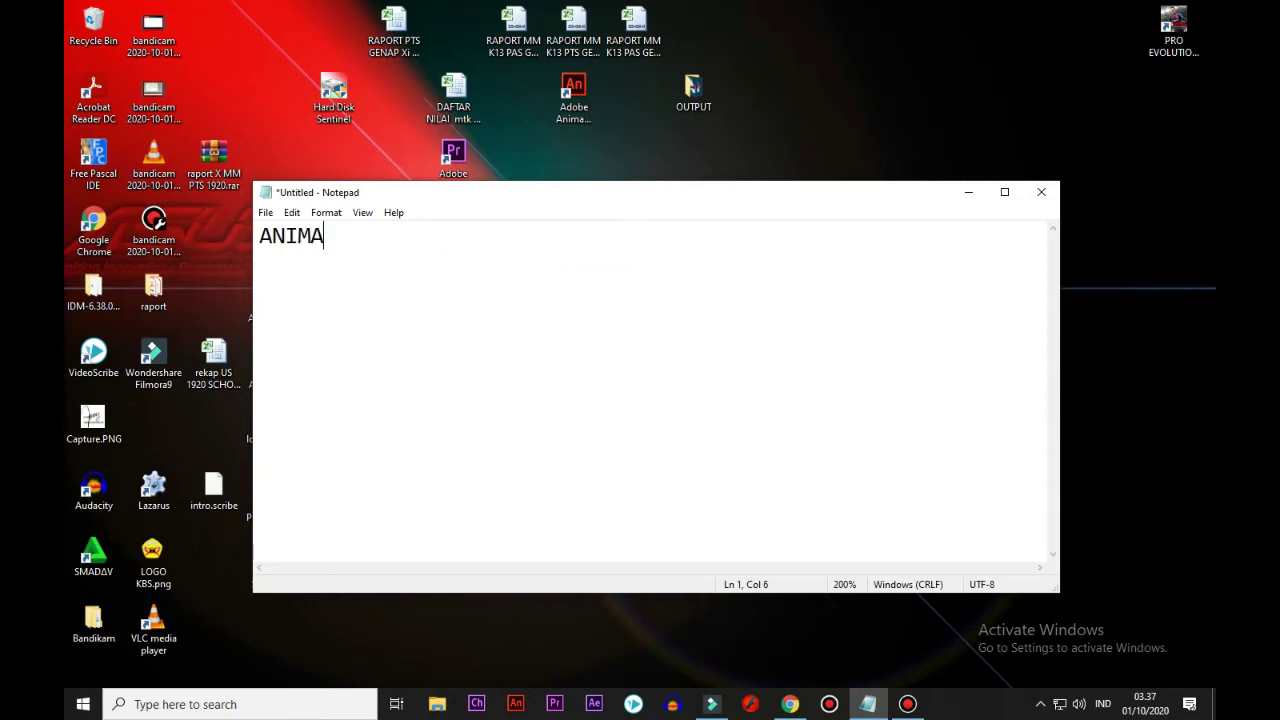
pyautogui.write('SI MOTION GUIDE ADALAH')
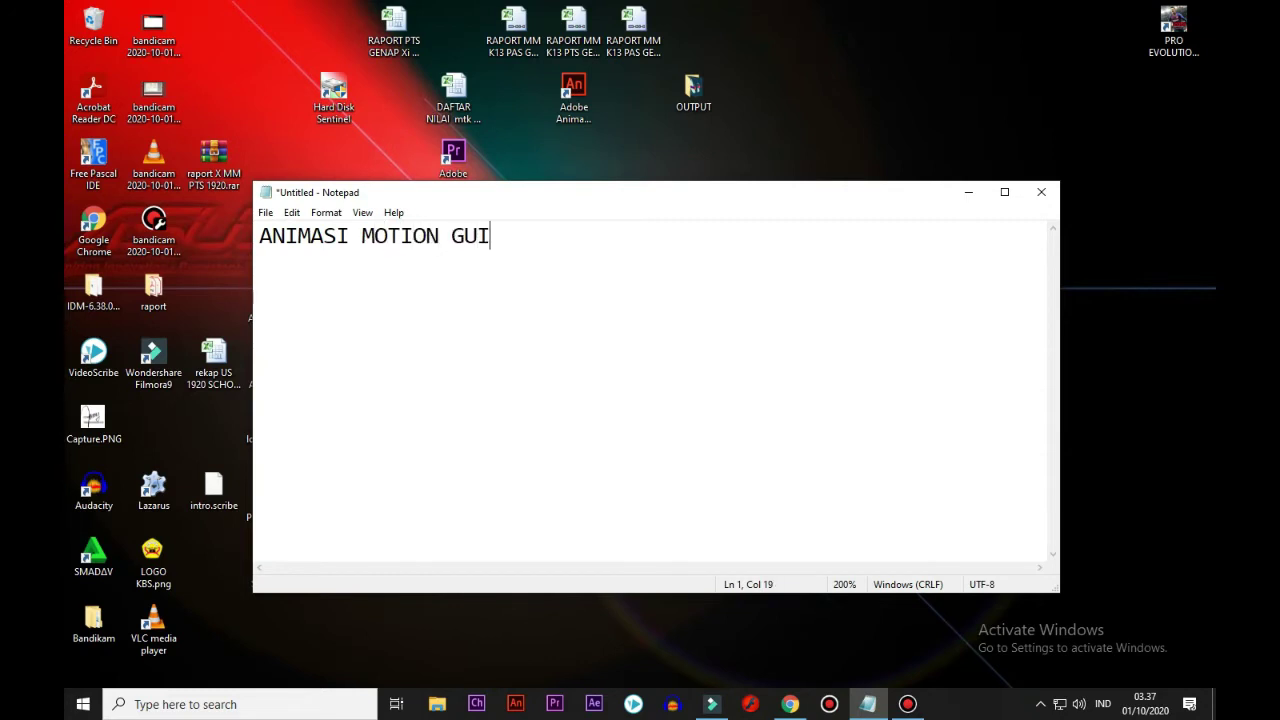
pyautogui.press('Return')
pyautogui.write('ADALAH TE')
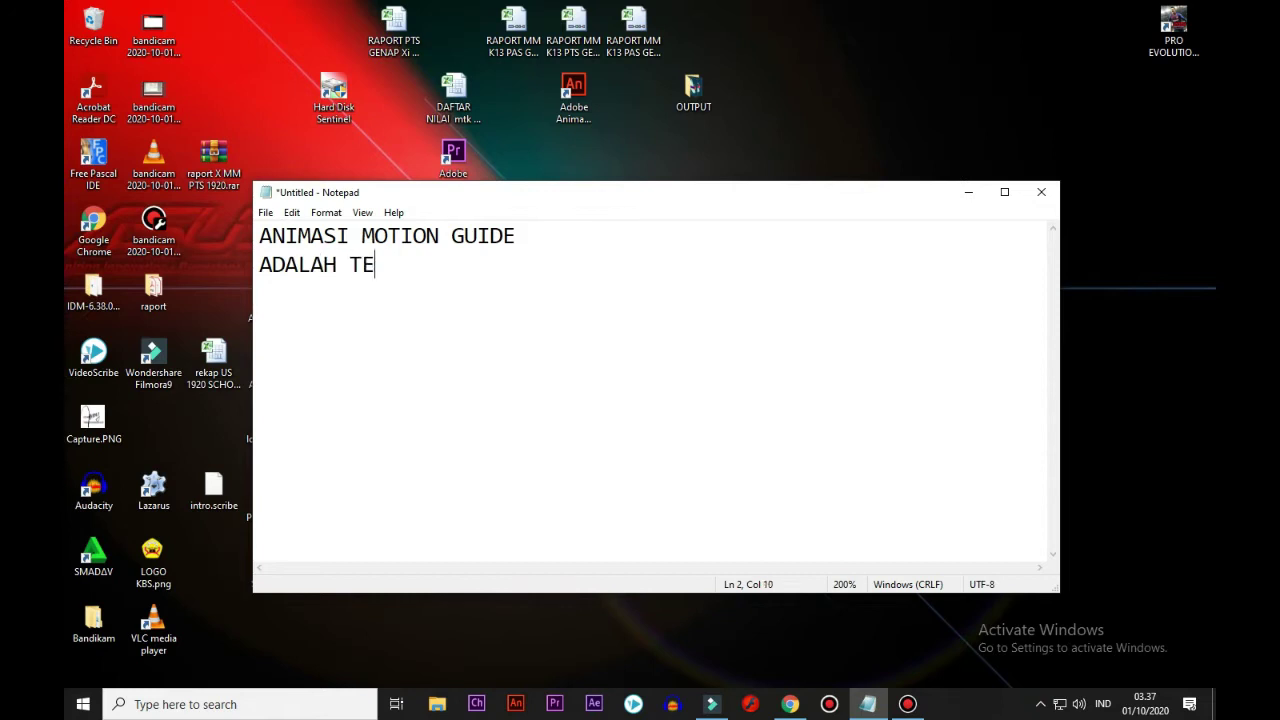
pyautogui.write('KNIK ANIMASI ')
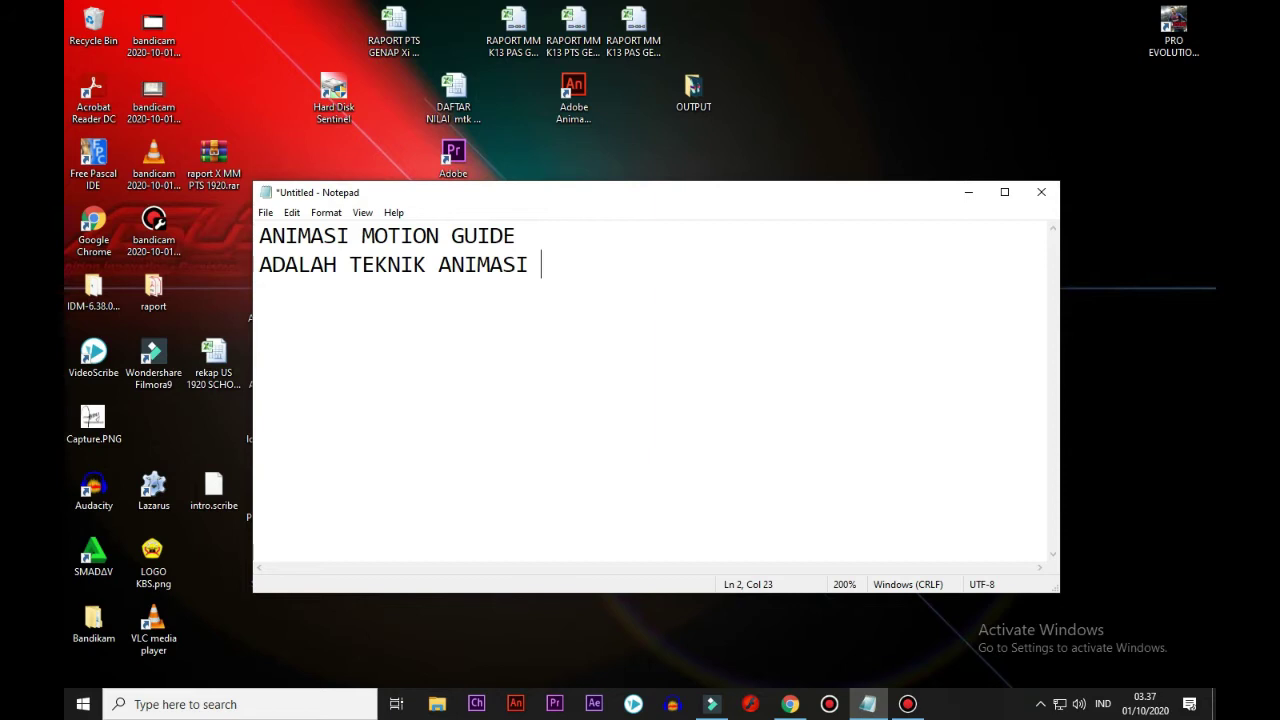
pyautogui.write(' YANG DIMANA')
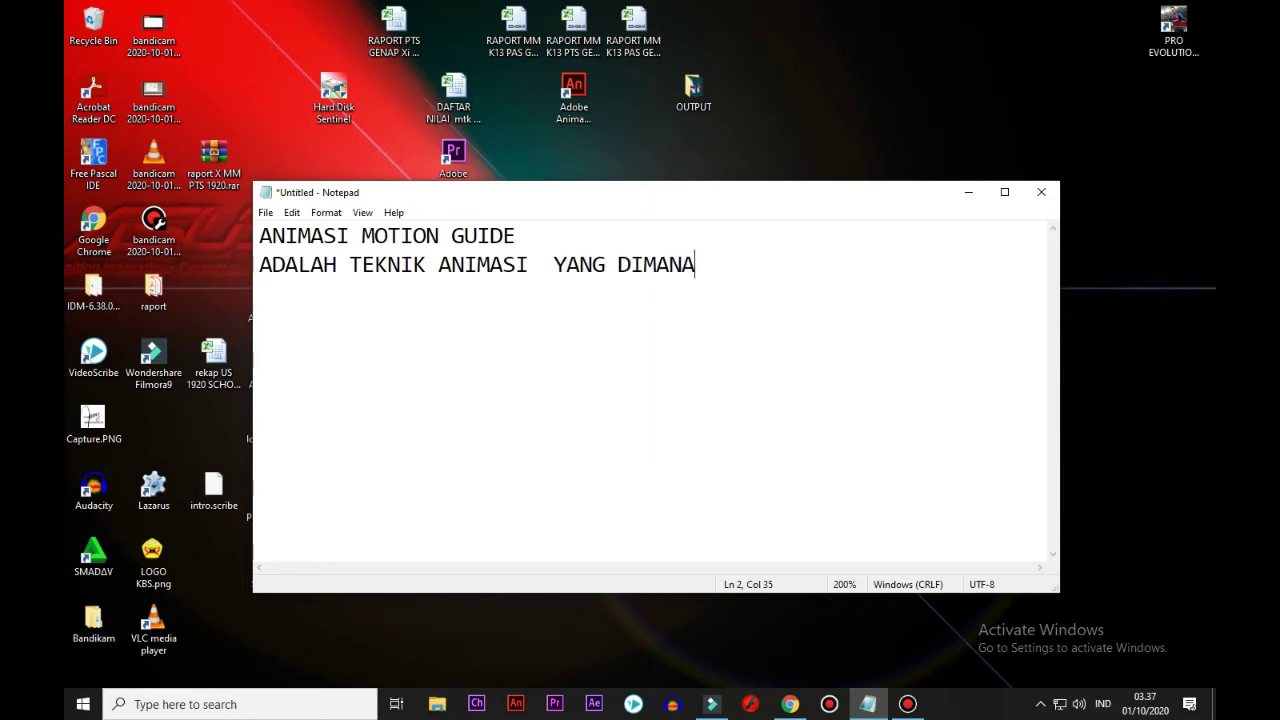
pyautogui.write(' OBJEK')
# Step: Continue the definition with the lines "YANG KITA BUAT , AKAN BERGERAK SESUAI JALUR" and "YANG SUDAH KITA TENTUKAN"
pyautogui.press('Return')
pyautogui.write('YAN')
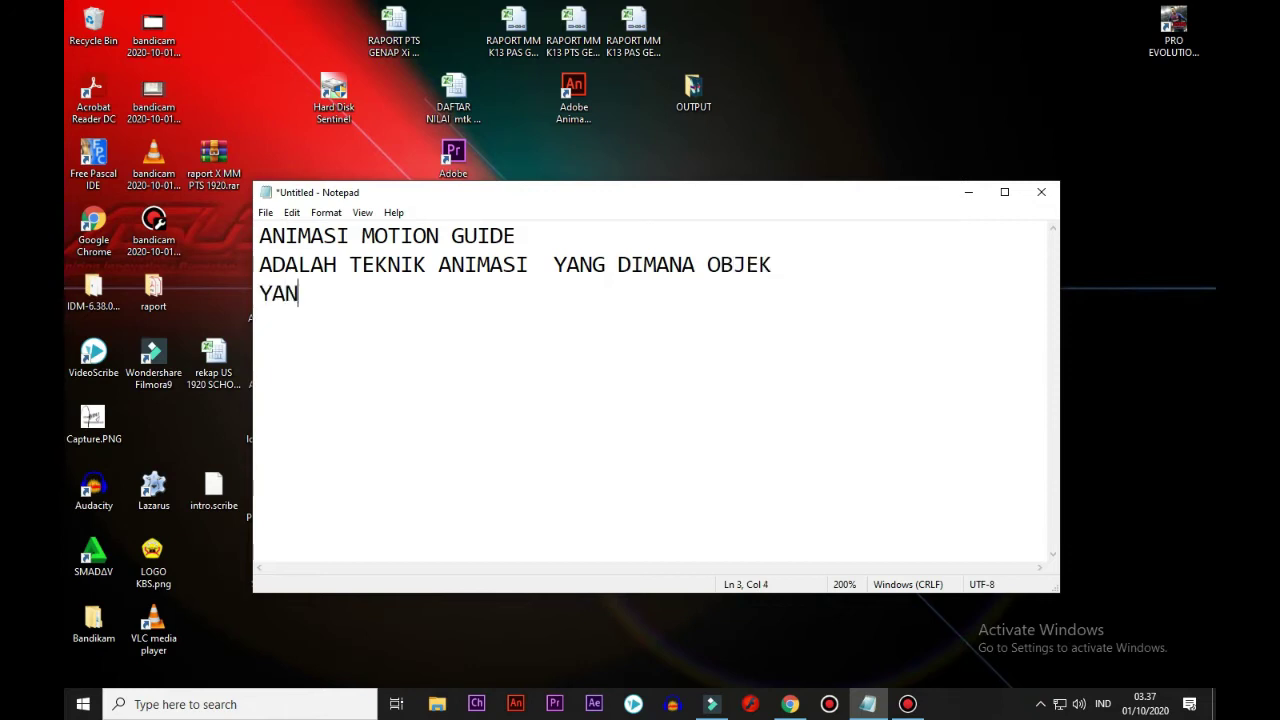
pyautogui.write('G KITA ')
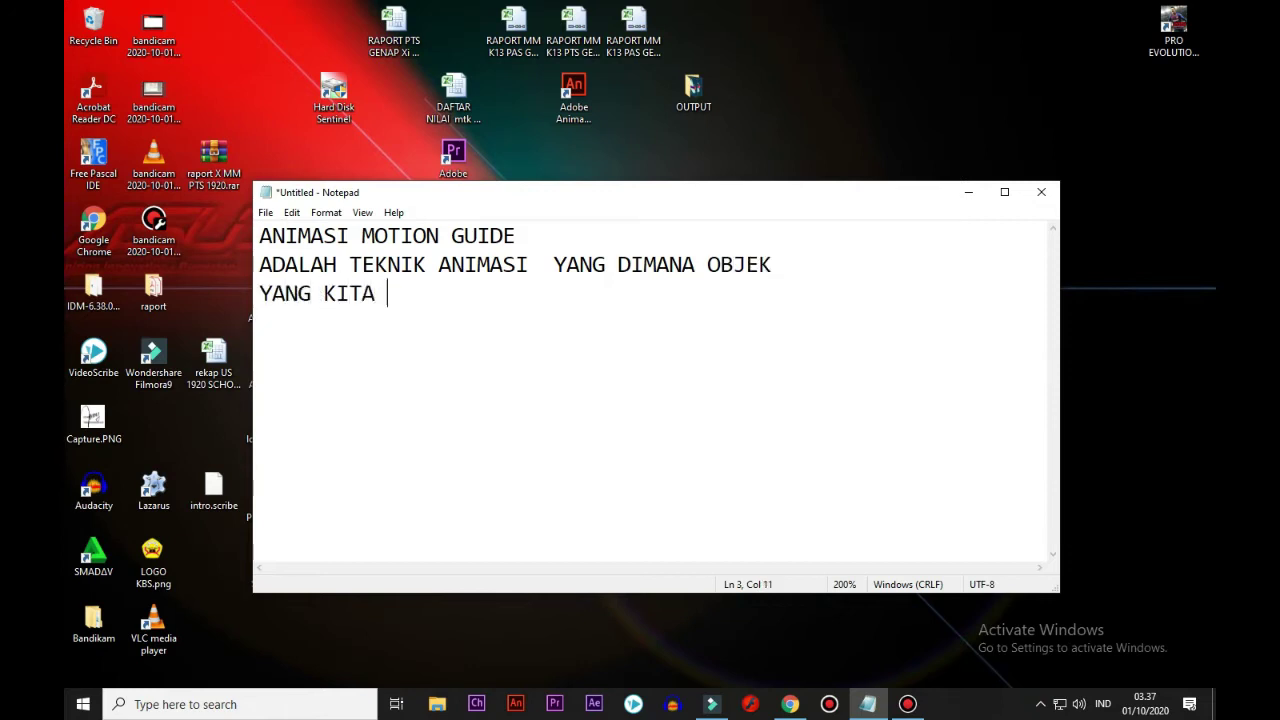
pyautogui.write('BUAT , AKAN BERGERAK SESUAI JALUR')
pyautogui.press('Return')
pyautogui.write('YANG S')
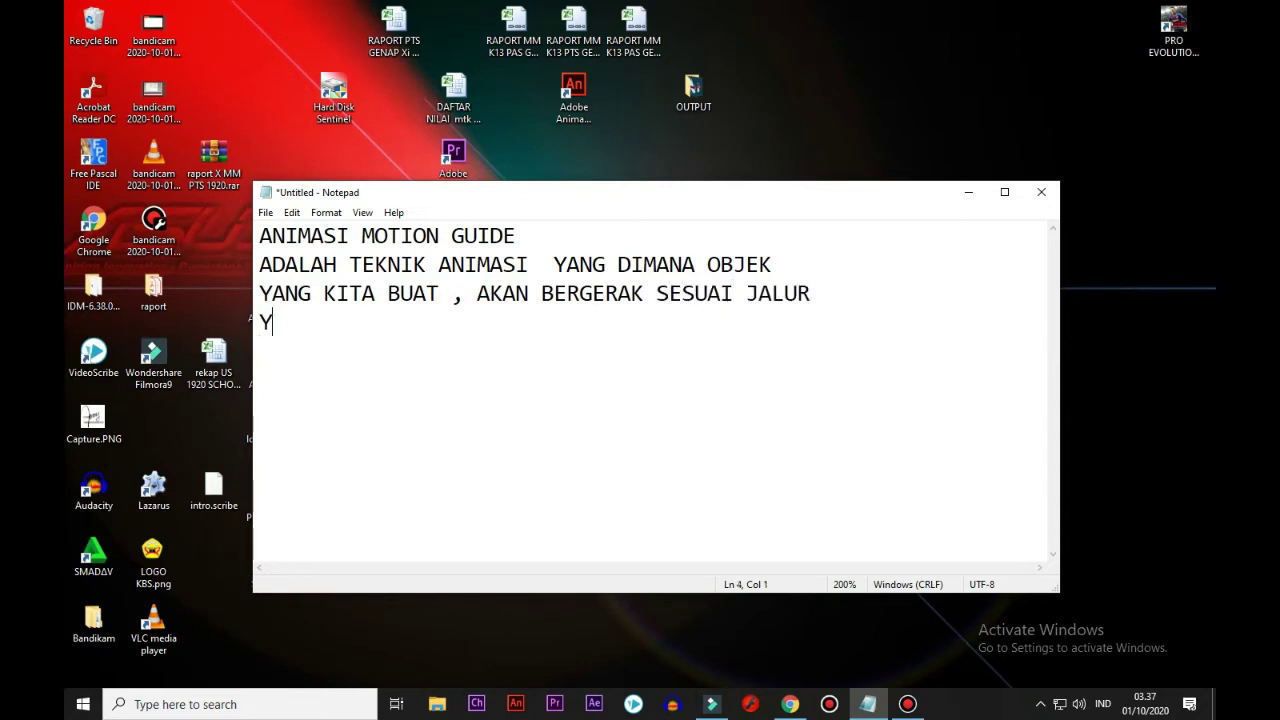
pyautogui.write('UDA')
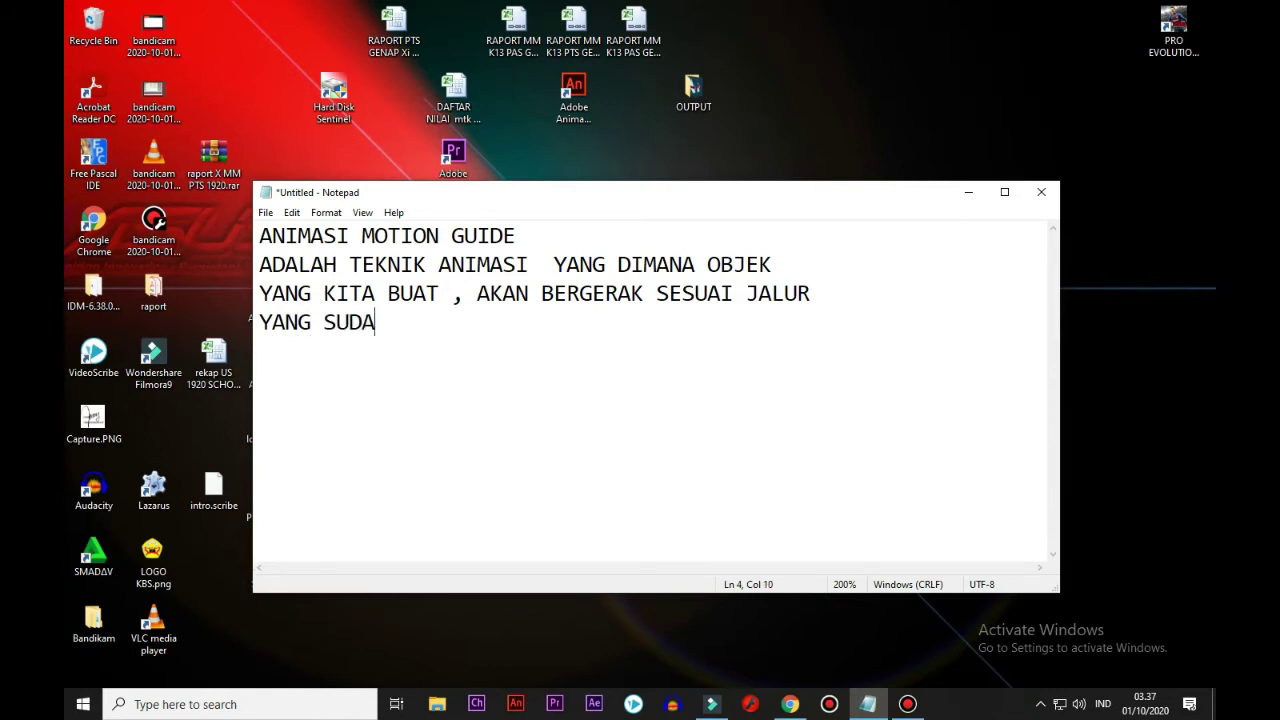
pyautogui.write('H KITA TENTUKAN')
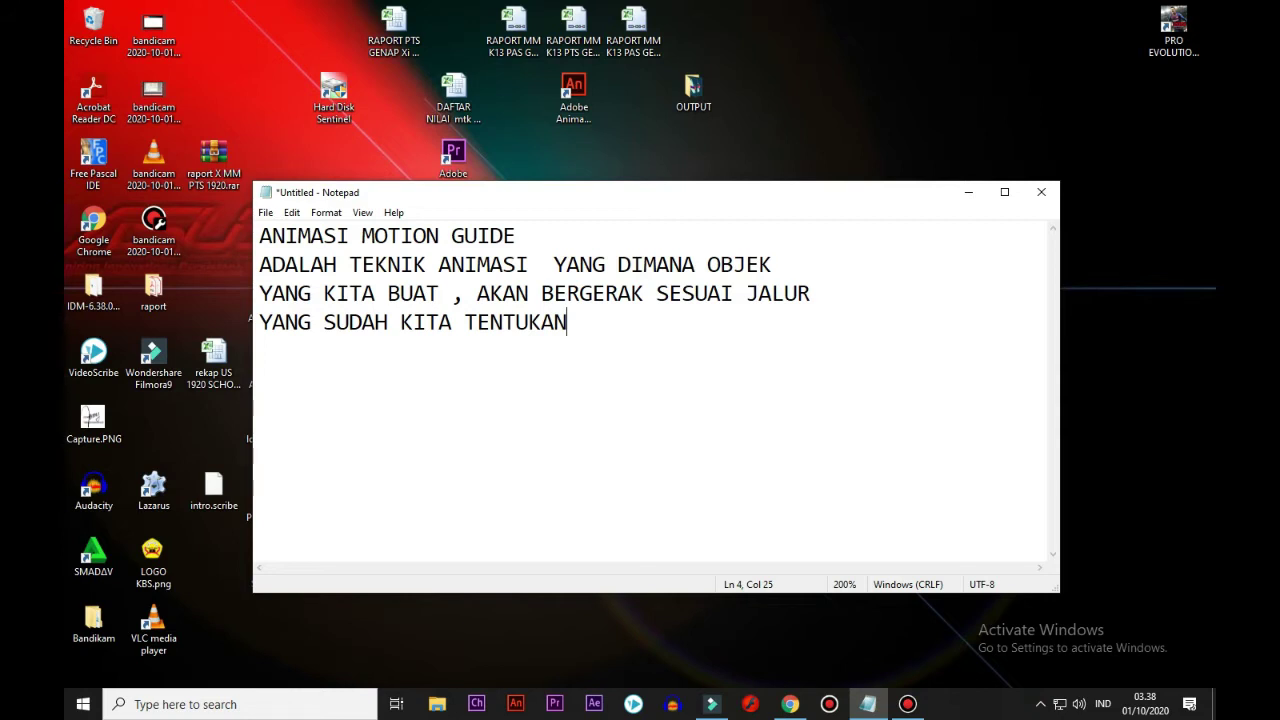
# Step: Leave two blank lines below the definition and write "LETS SEE..."
pyautogui.press('Return')
pyautogui.press('Return')
pyautogui.press('Return')
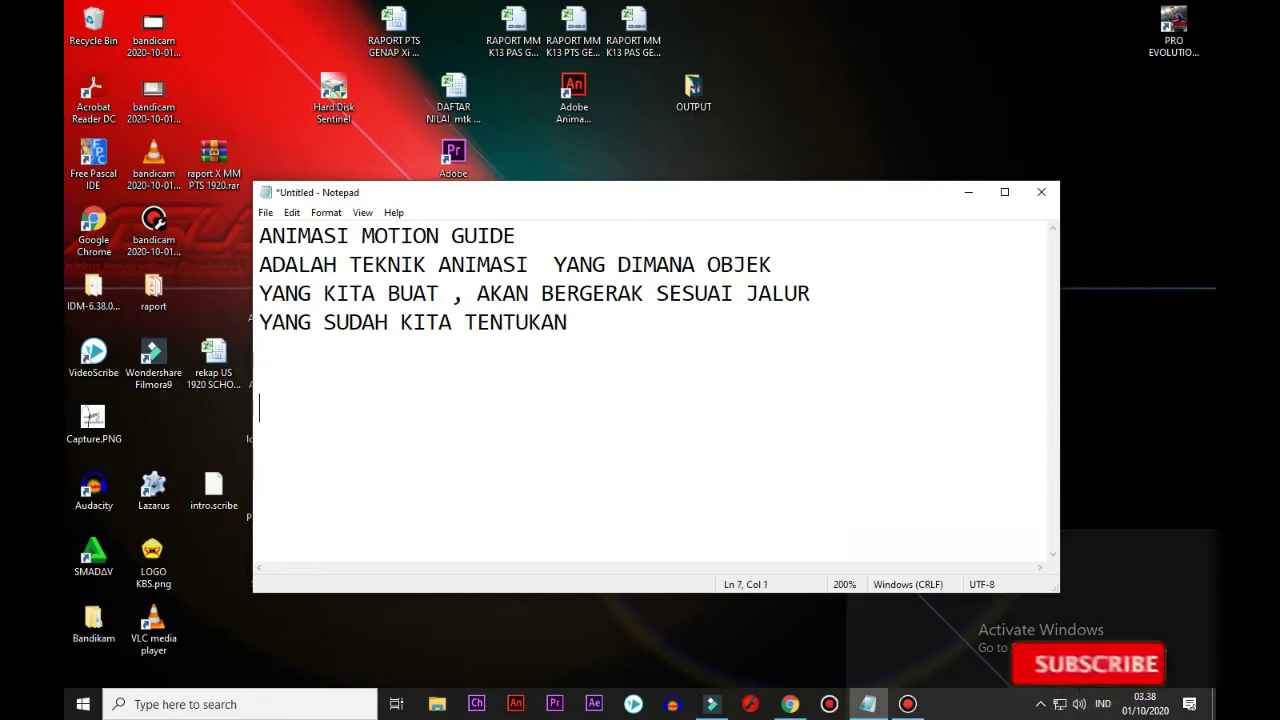
pyautogui.write('LETS')
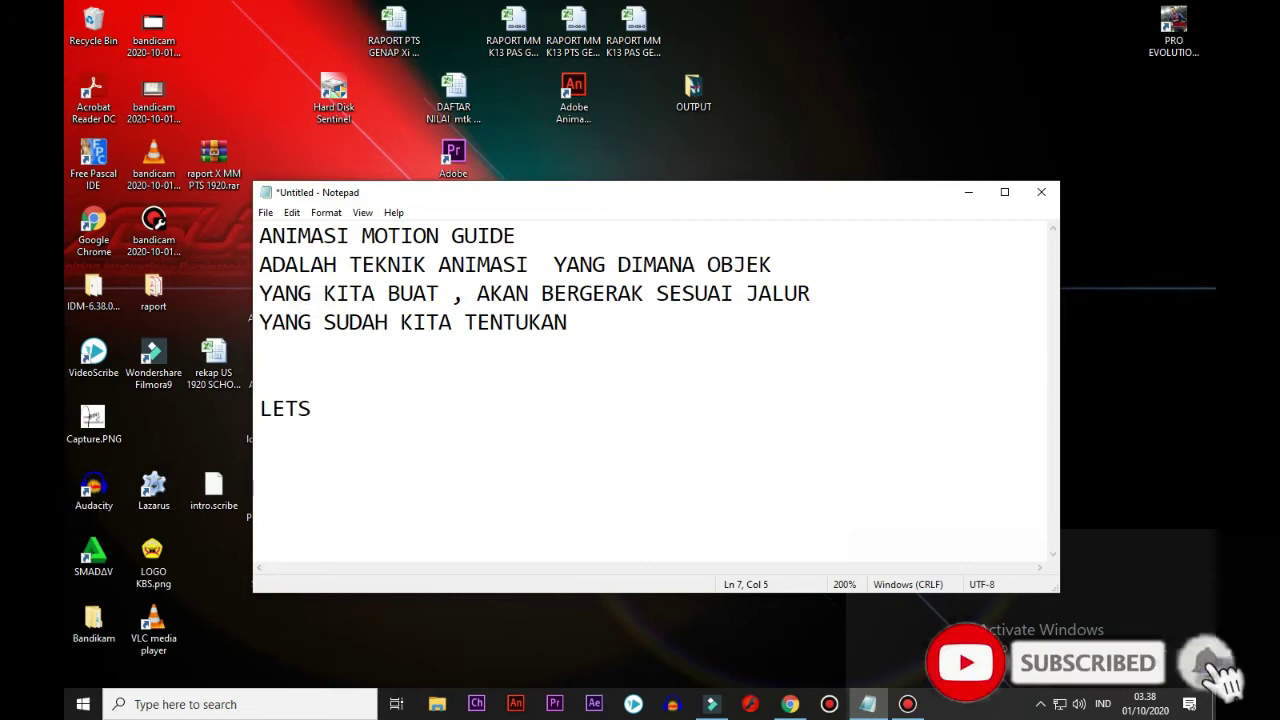
pyautogui.write(' SEE')
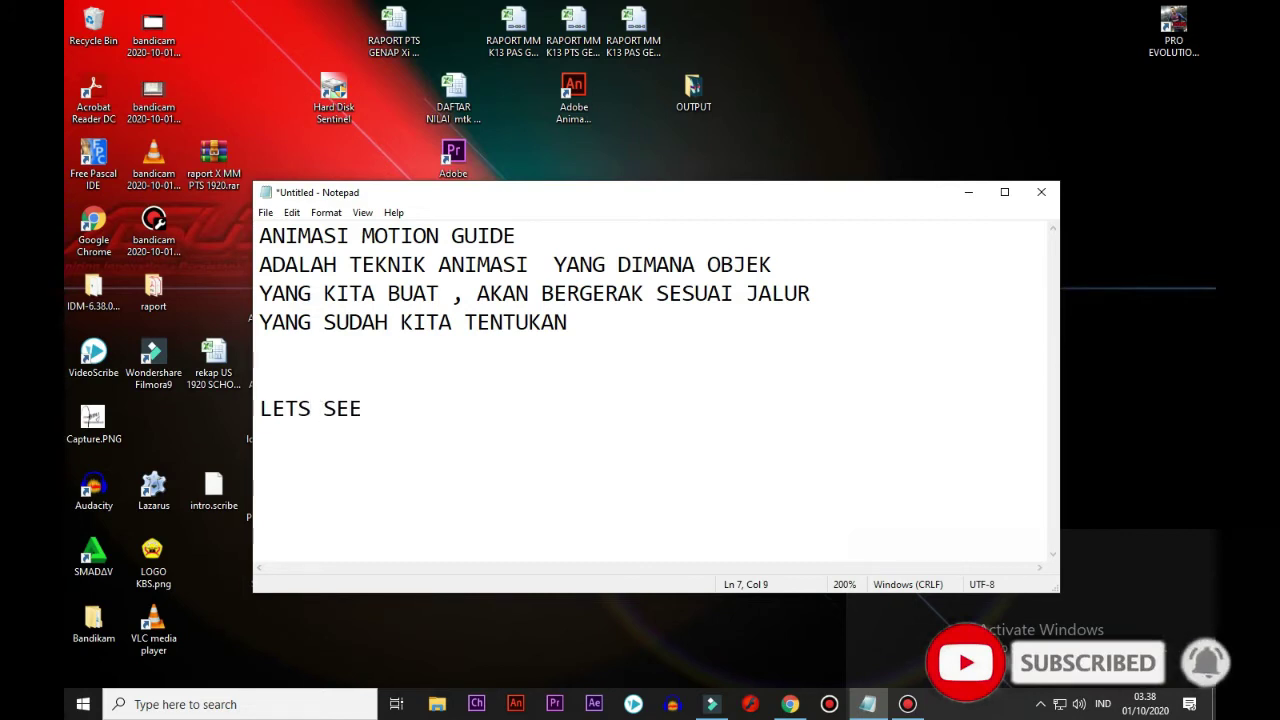
pyautogui.write('...')
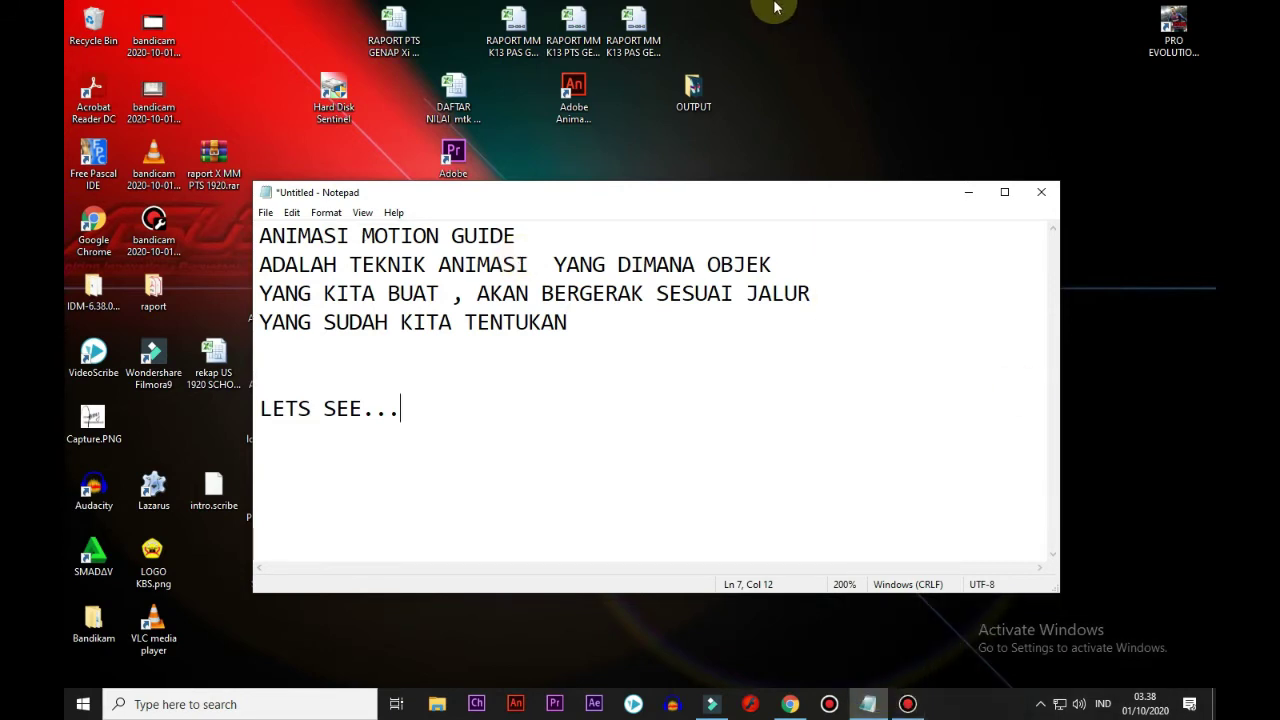
# Step: In Macromedia Flash MX Professional 2004, create a new Flash Document and draw a filled black circle with the Oval tool near the stage's upper-left corner
pyautogui.moveTo(775, 8)
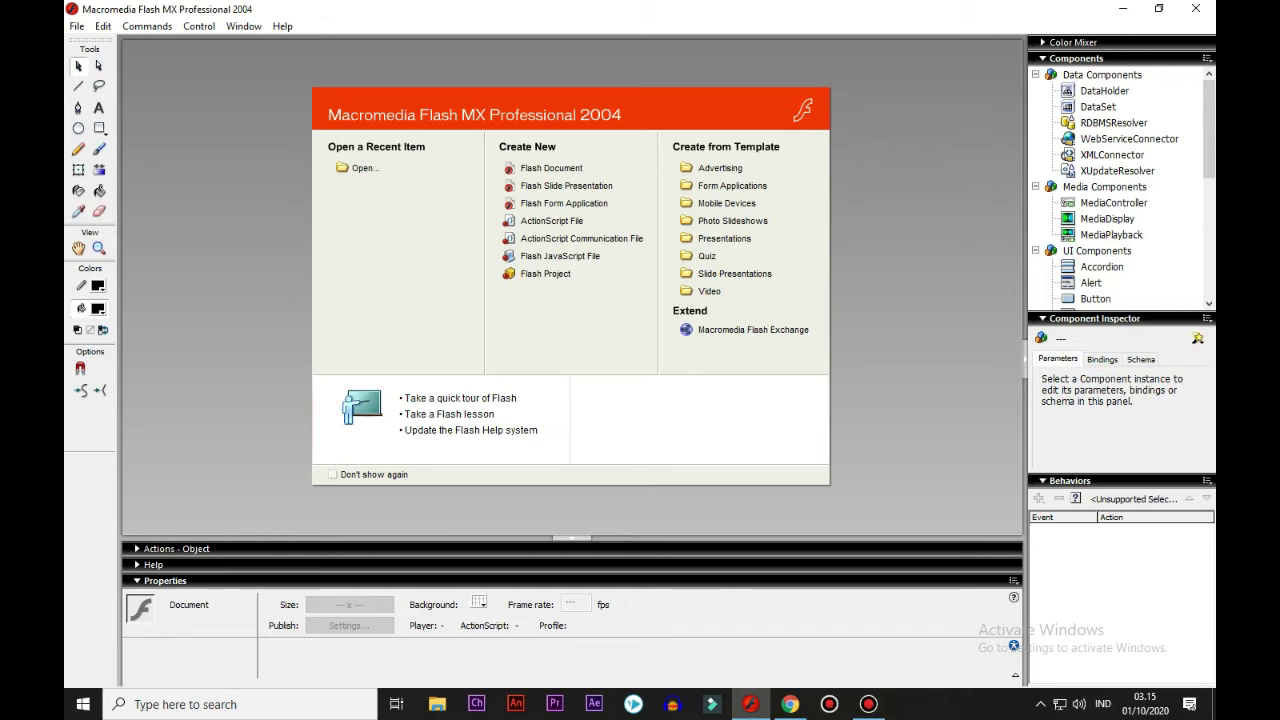
pyautogui.click(551, 168)
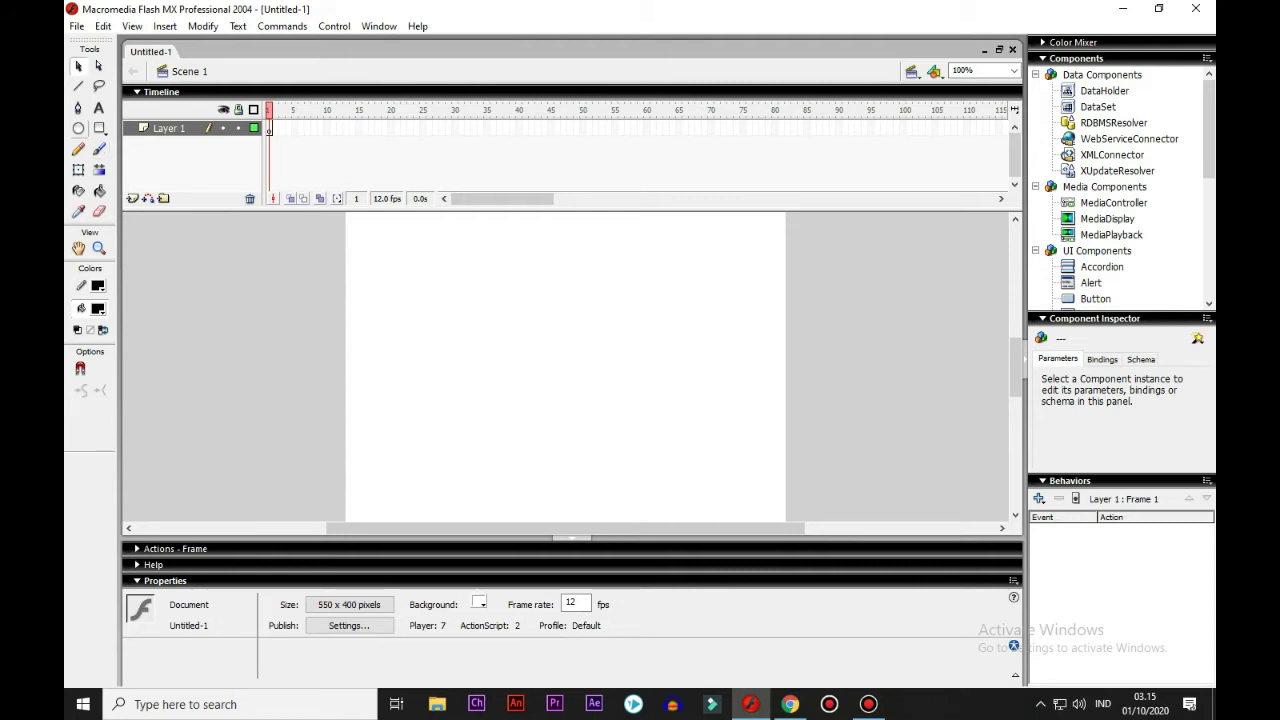
pyautogui.click(78, 128)
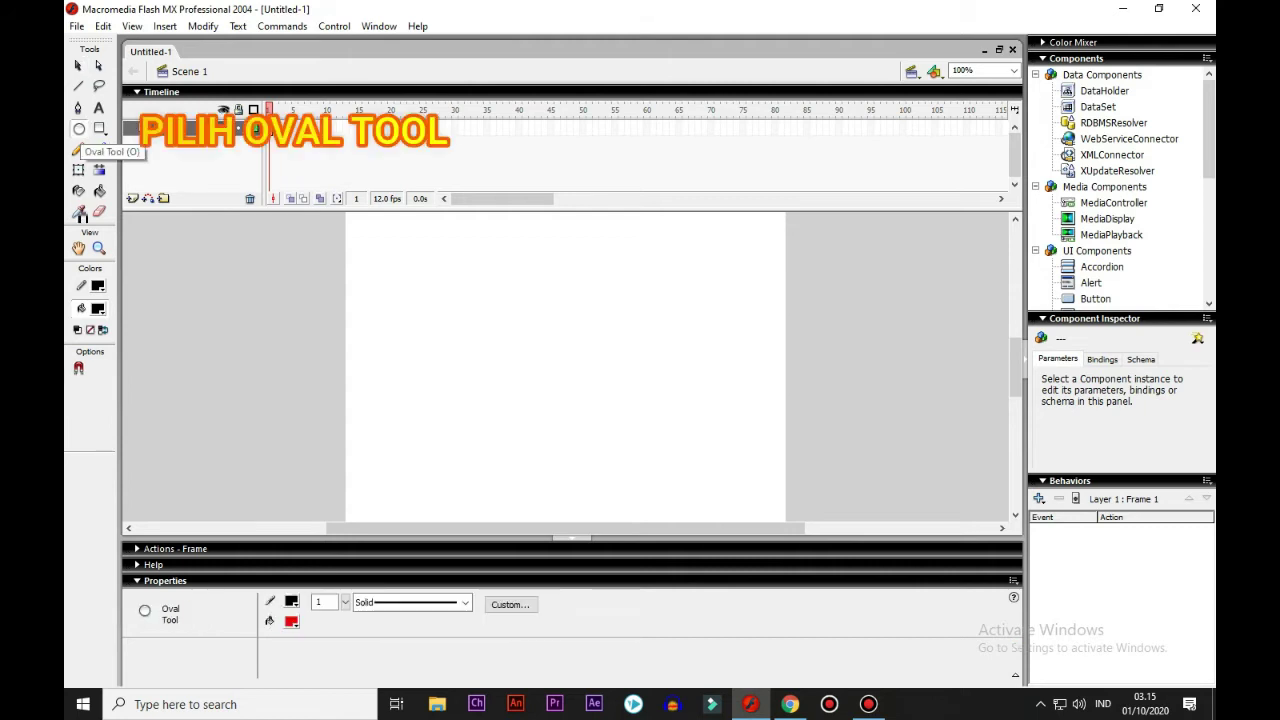
pyautogui.moveTo(361, 228); pyautogui.dragTo(427, 290)
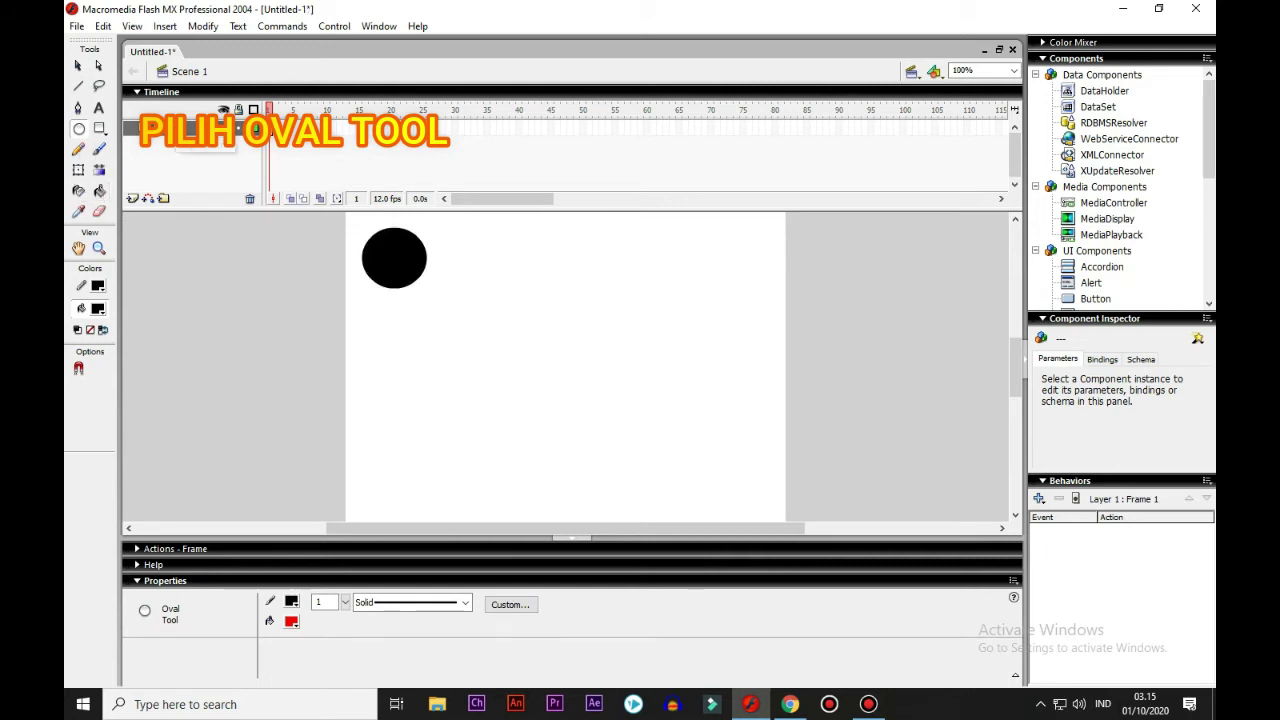
# Step: Rename the circle's layer as "bola"
pyautogui.doubleClick(173, 128)
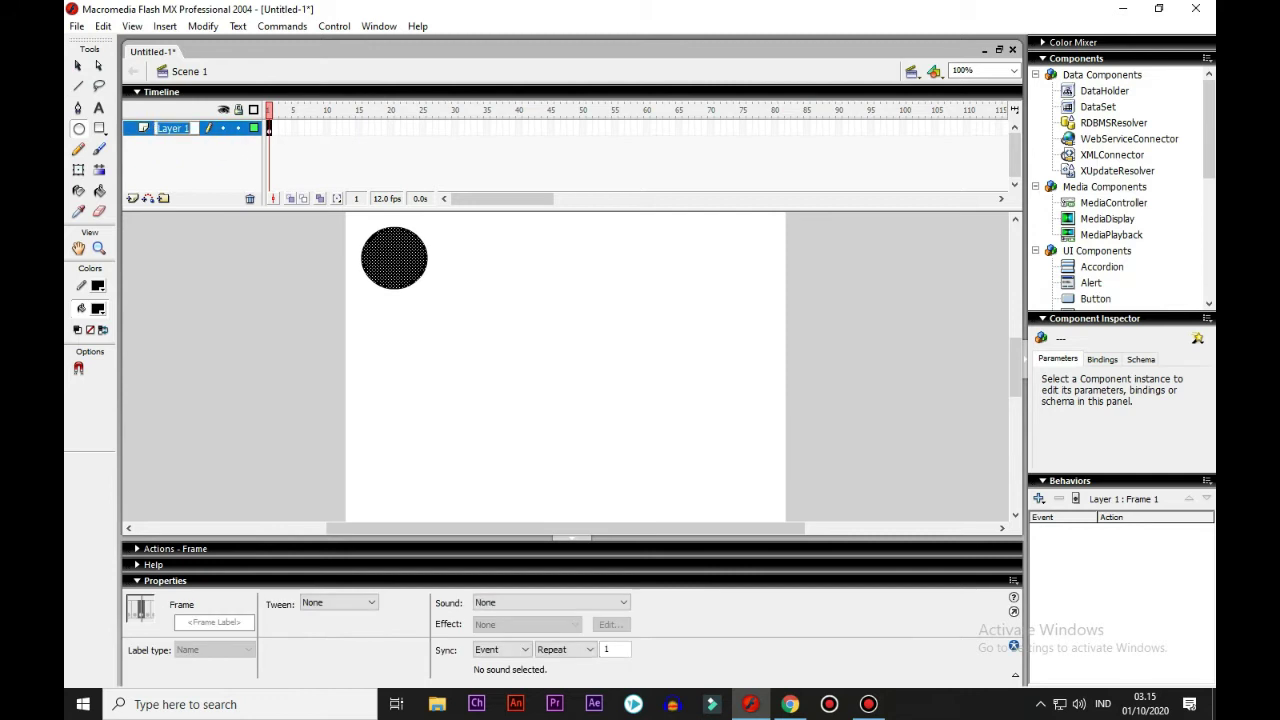
pyautogui.write('bola')
pyautogui.press('Return')
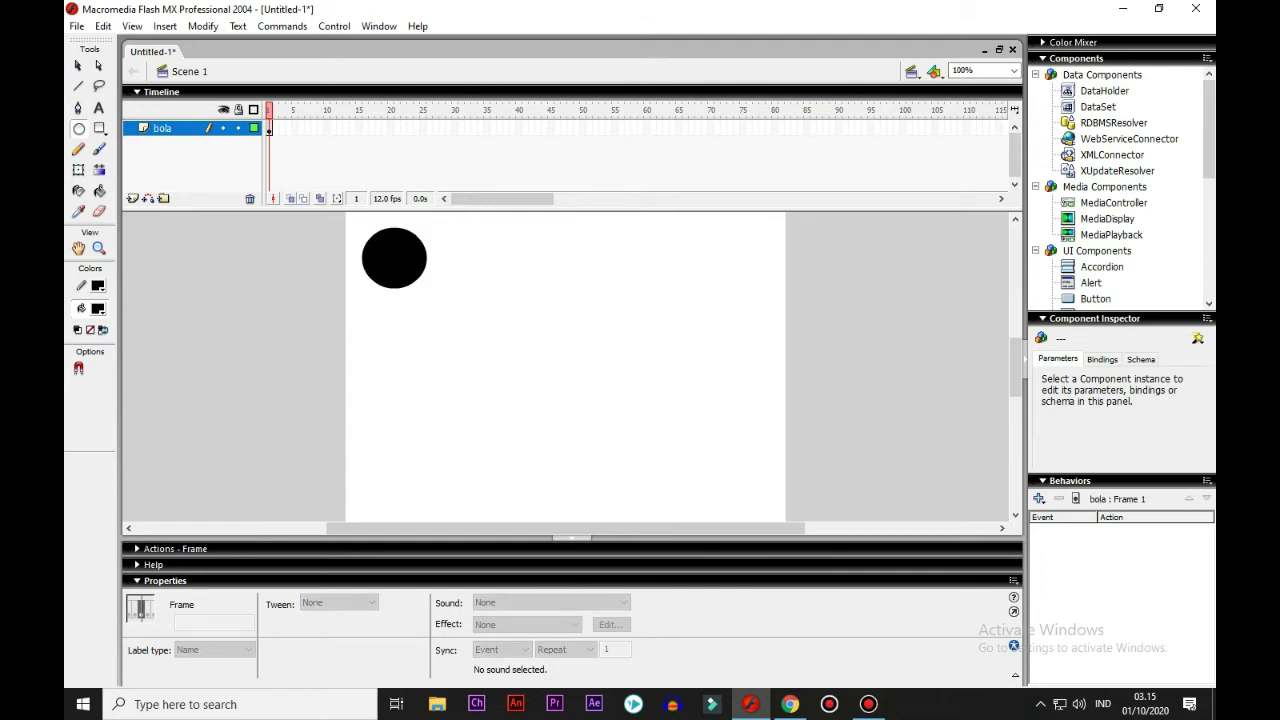
# Step: Convert the black circle in frame 1 to a Graphic symbol named "ball"
pyautogui.click(78, 65)
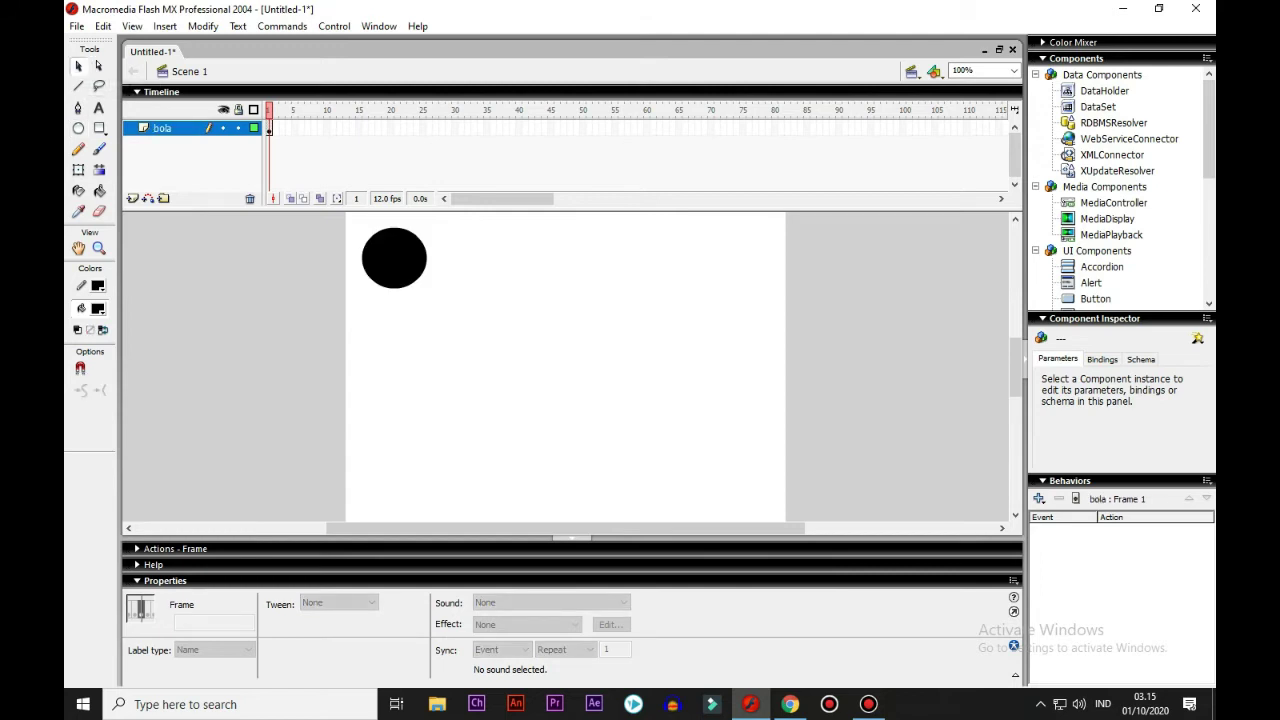
pyautogui.click(268, 128)
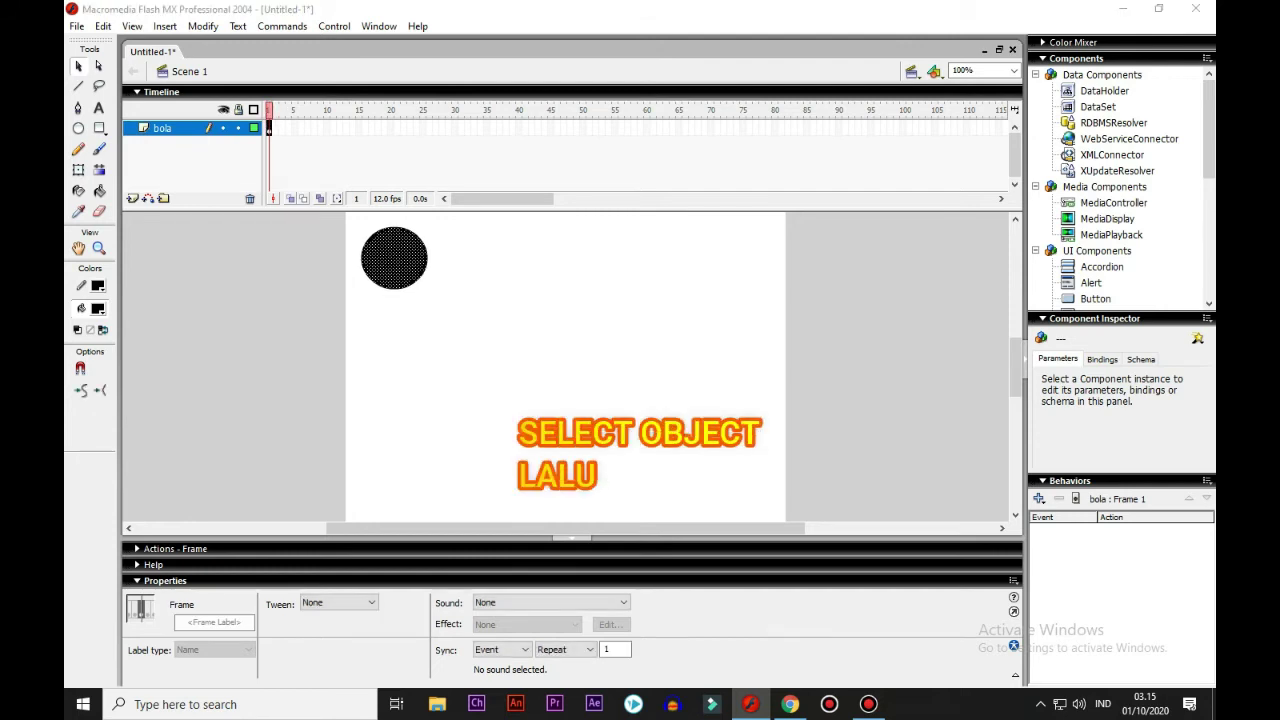
pyautogui.press('F8')
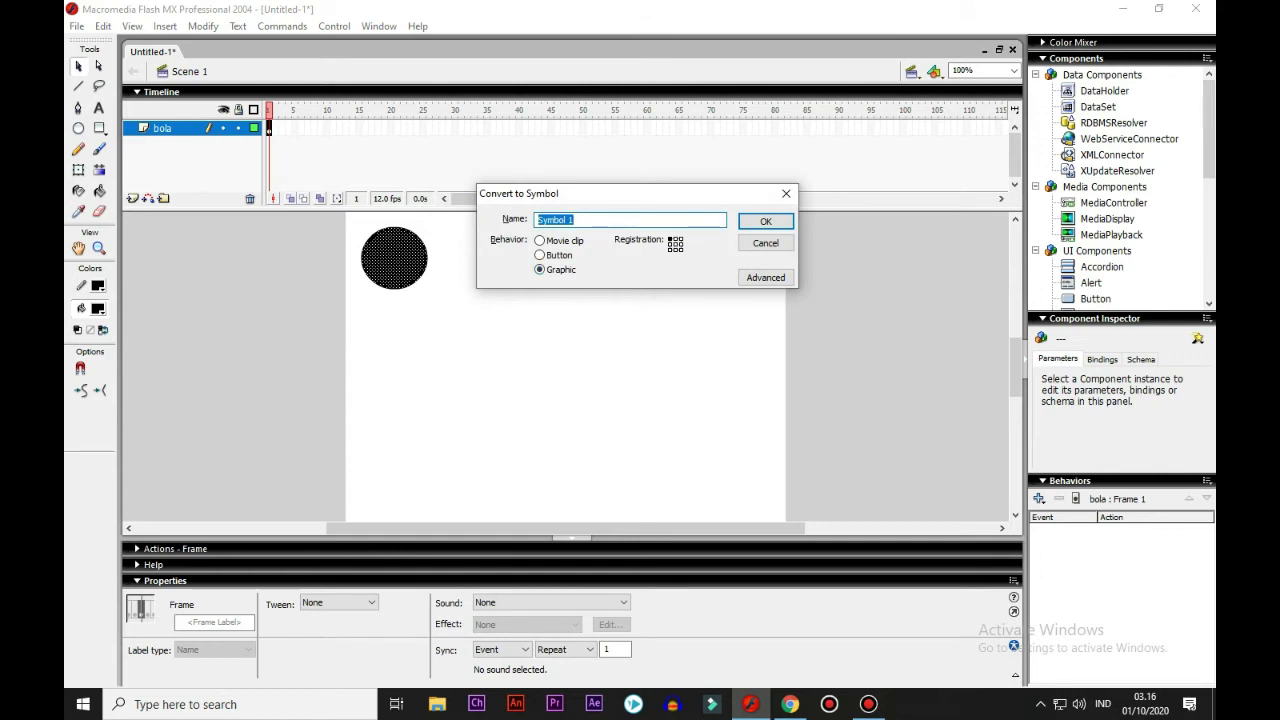
pyautogui.write('ball')
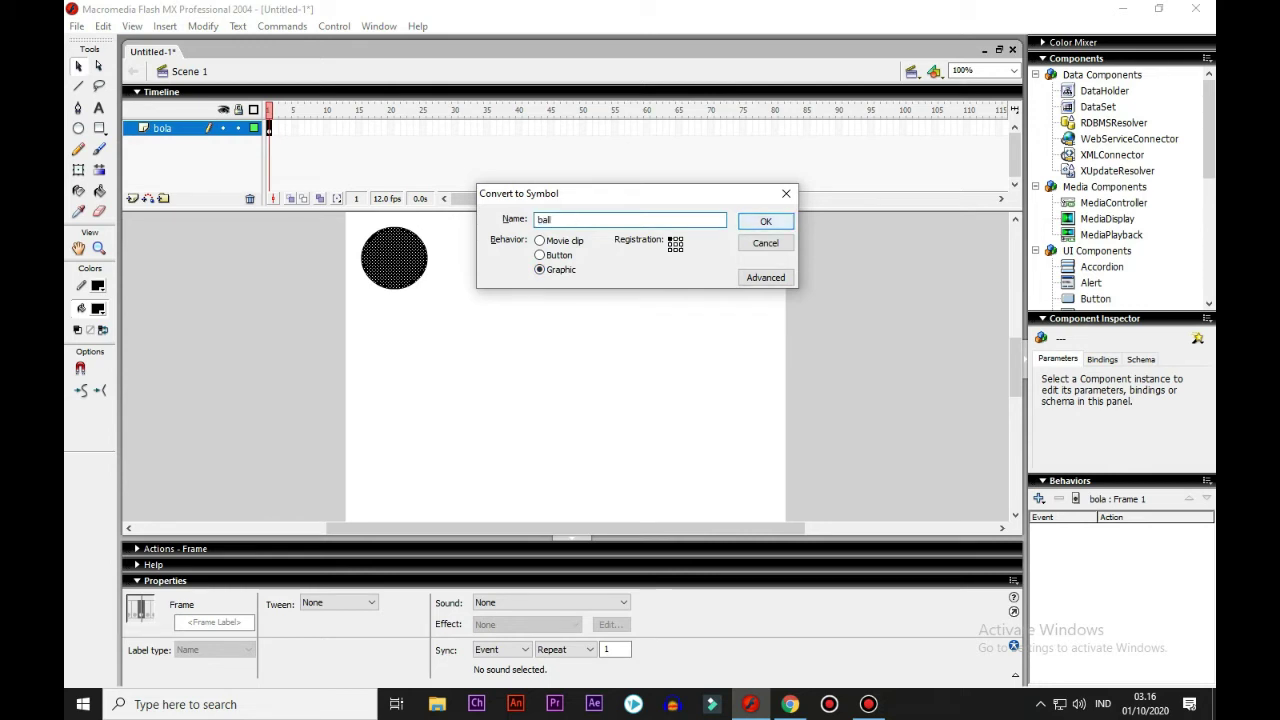
pyautogui.click(765, 221)
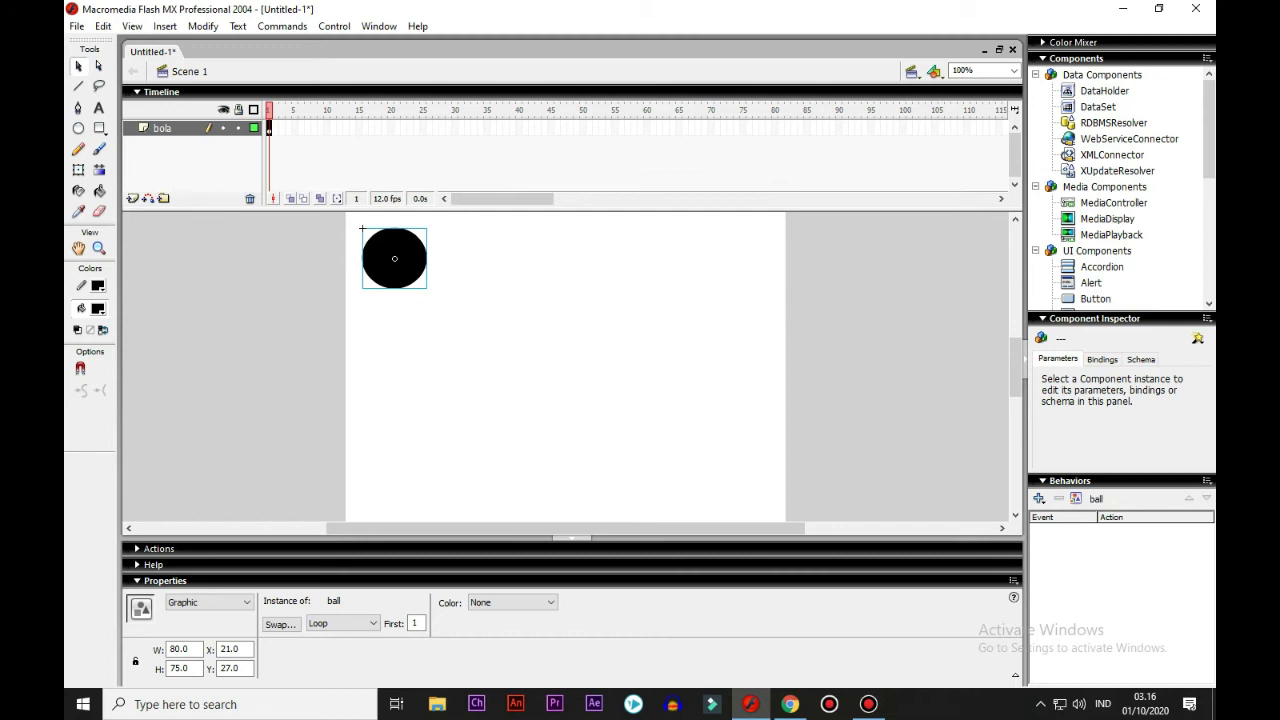
# Step: Add a motion guide to the bola layer and draw a wavy Pencil path from the ball's centre past the stage's lower-right edge
pyautogui.click(268, 129)
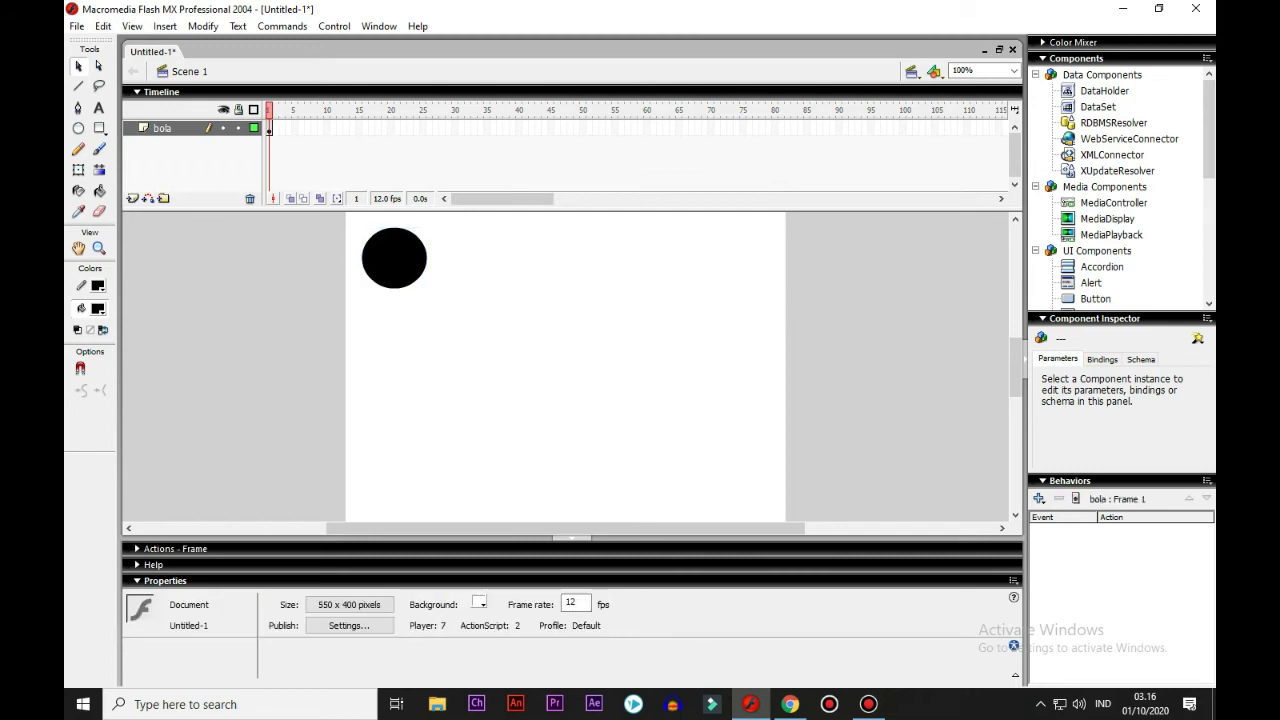
pyautogui.rightClick(182, 129)
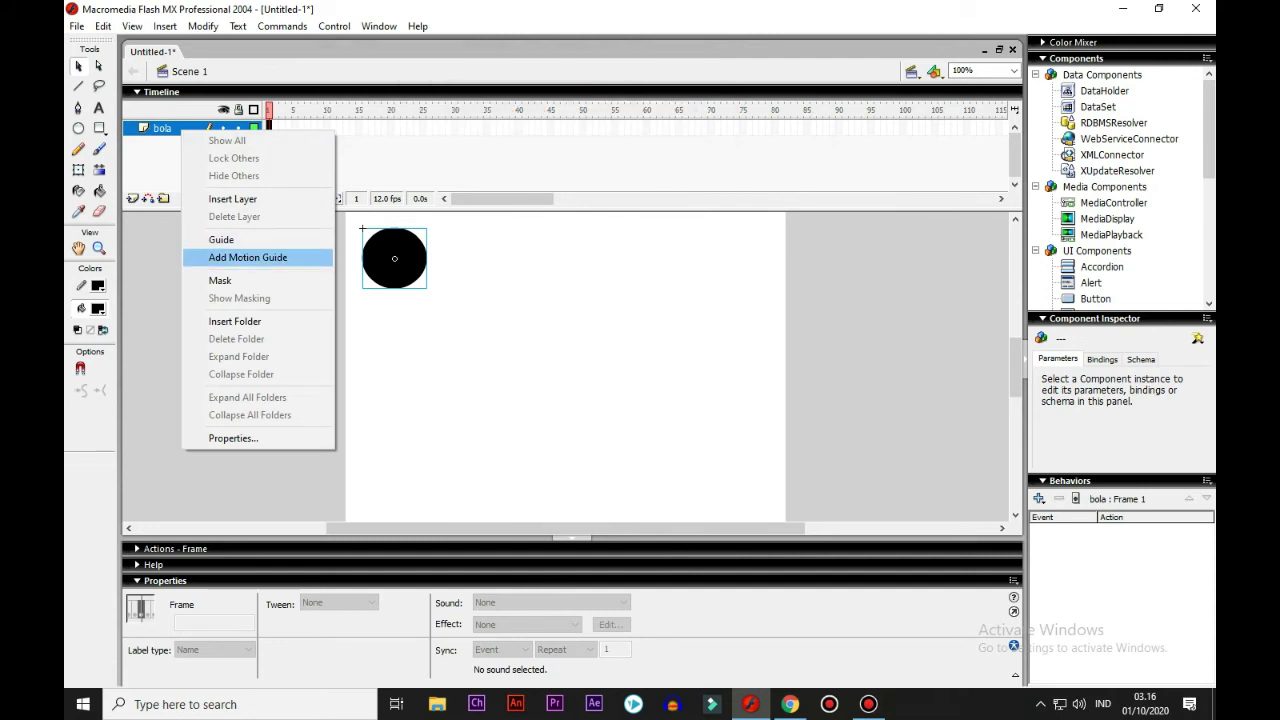
pyautogui.click(247, 257)
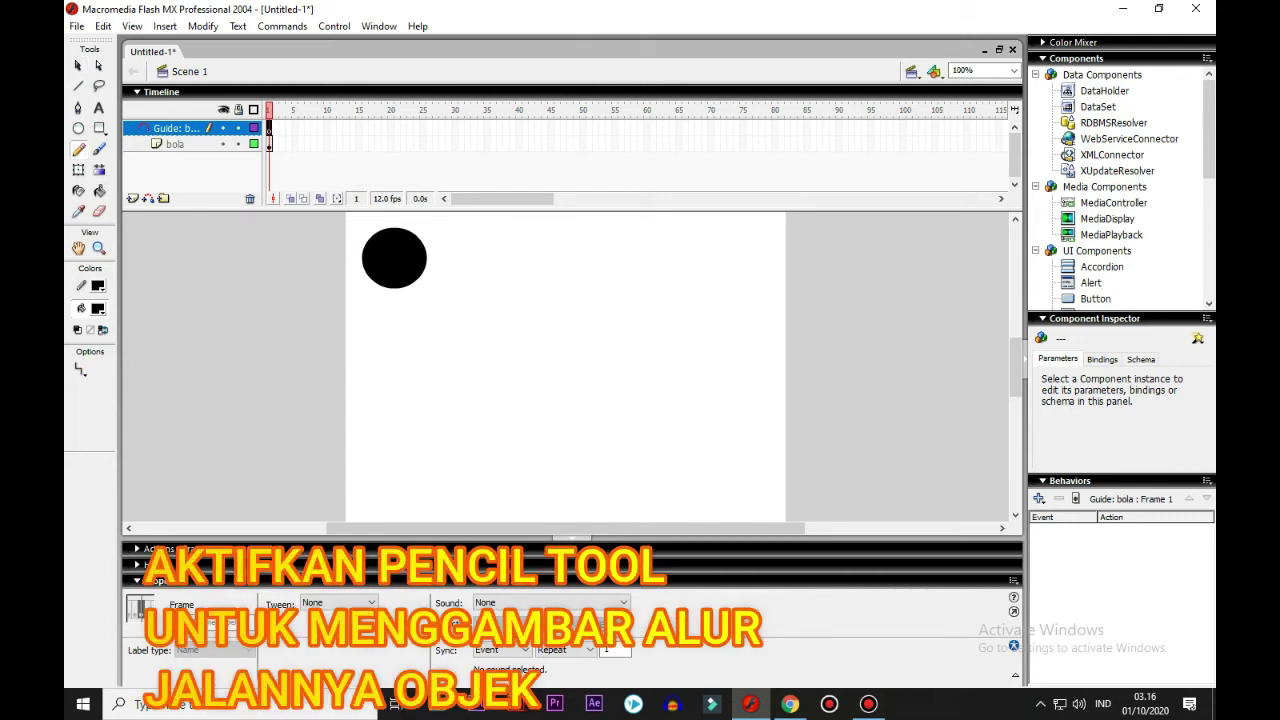
pyautogui.moveTo(406, 287)
pyautogui.mouseDown()
pyautogui.moveTo(443, 320)
pyautogui.moveTo(486, 322)
pyautogui.moveTo(543, 291)
pyautogui.mouseUp()
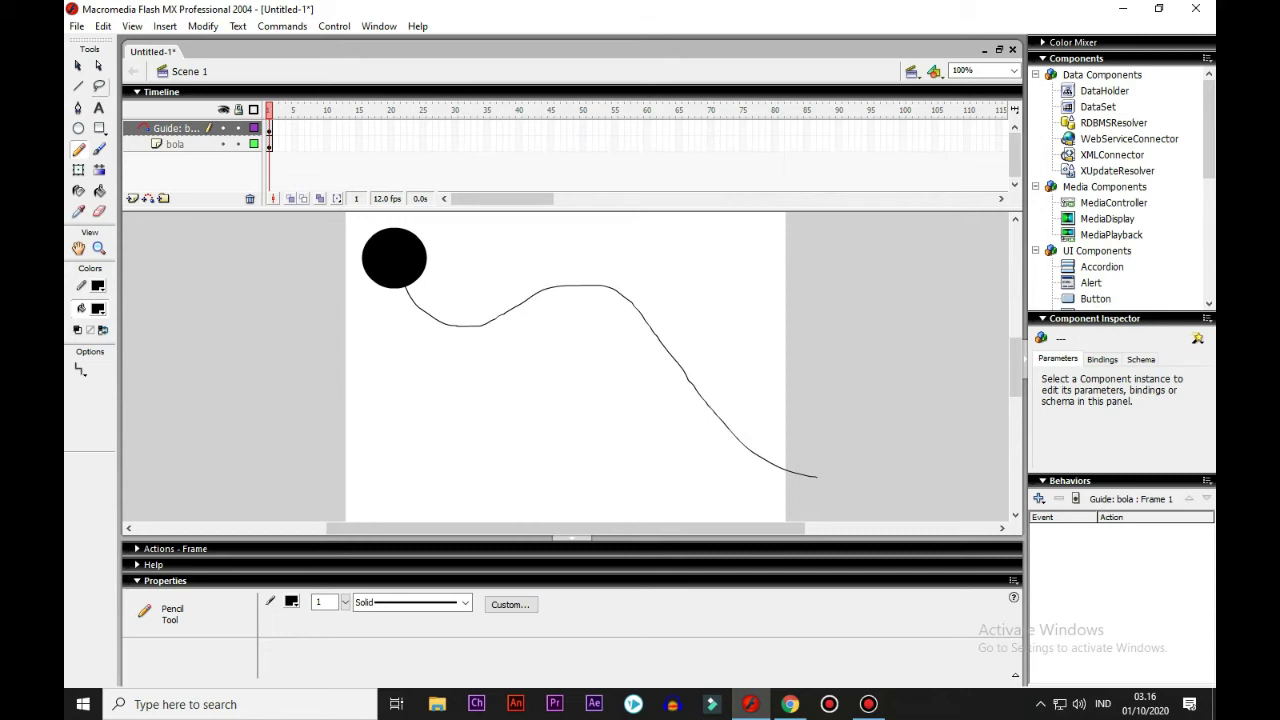
# Step: Insert a keyframe at frame 20 of the bola layer and a regular frame at frame 20 of the guide layer
pyautogui.click(79, 66)
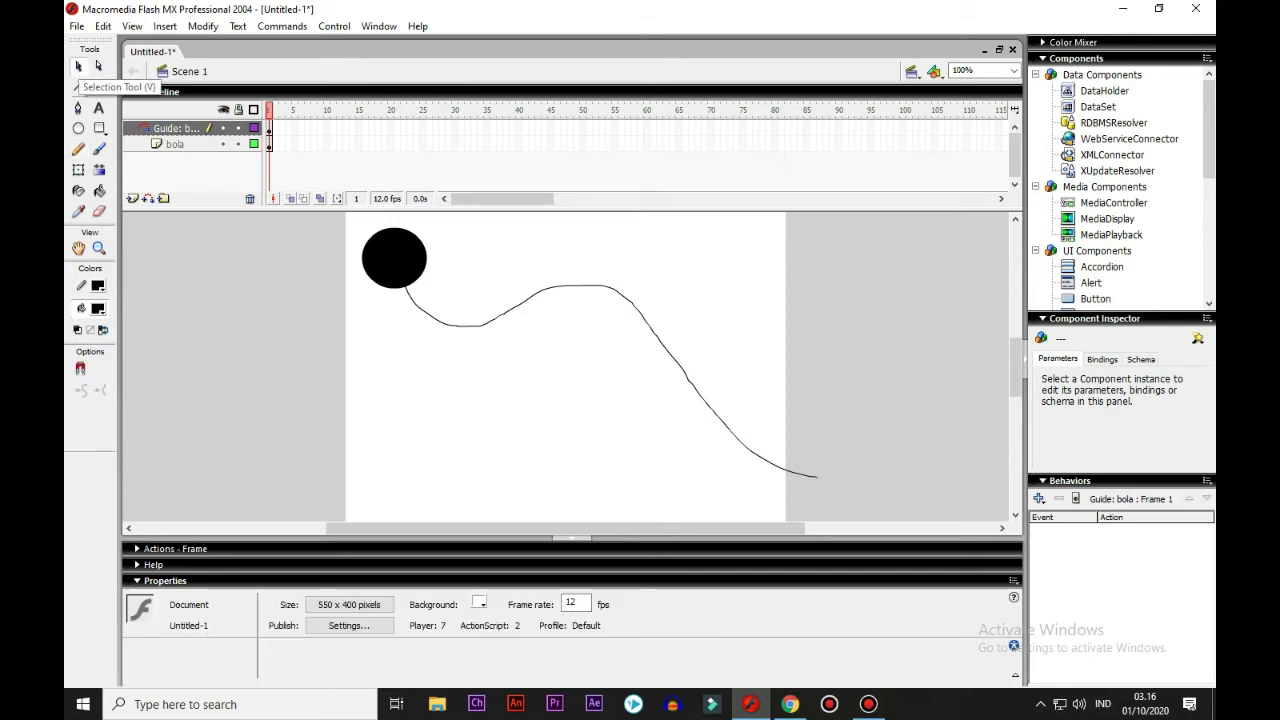
pyautogui.click(175, 144)
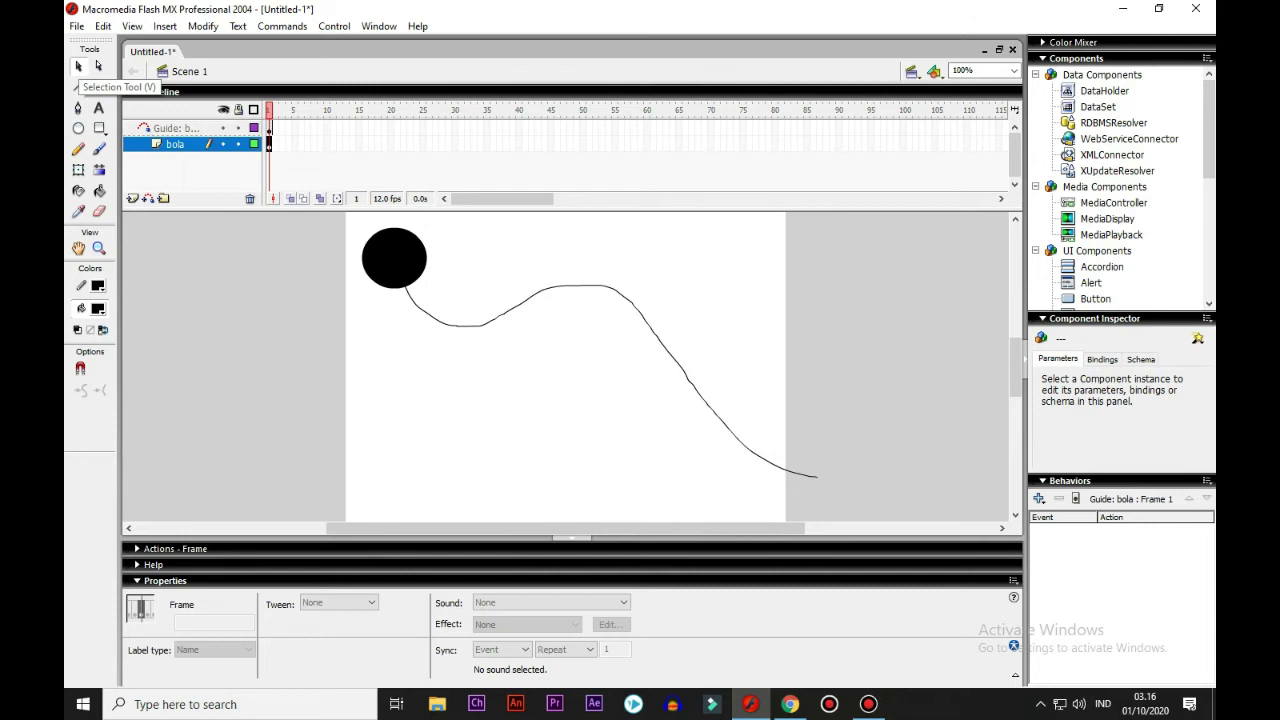
pyautogui.click(176, 128)
pyautogui.click(175, 144)
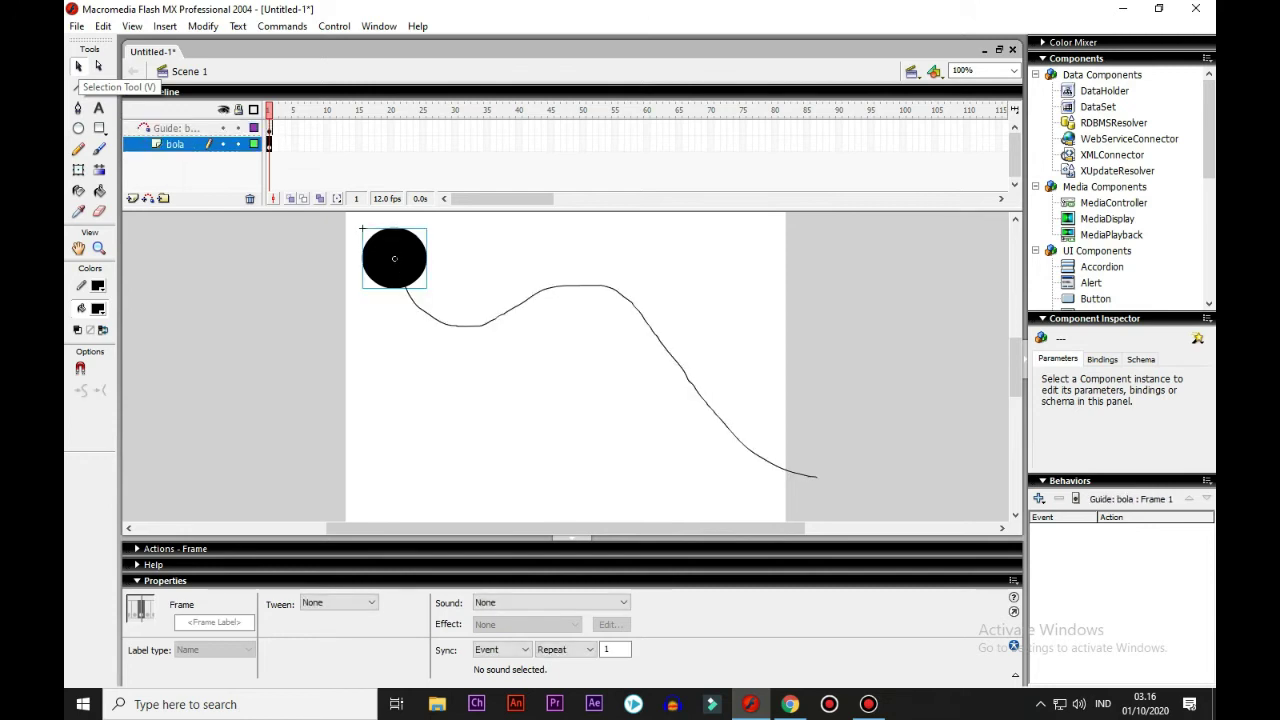
pyautogui.click(176, 128)
pyautogui.click(175, 144)
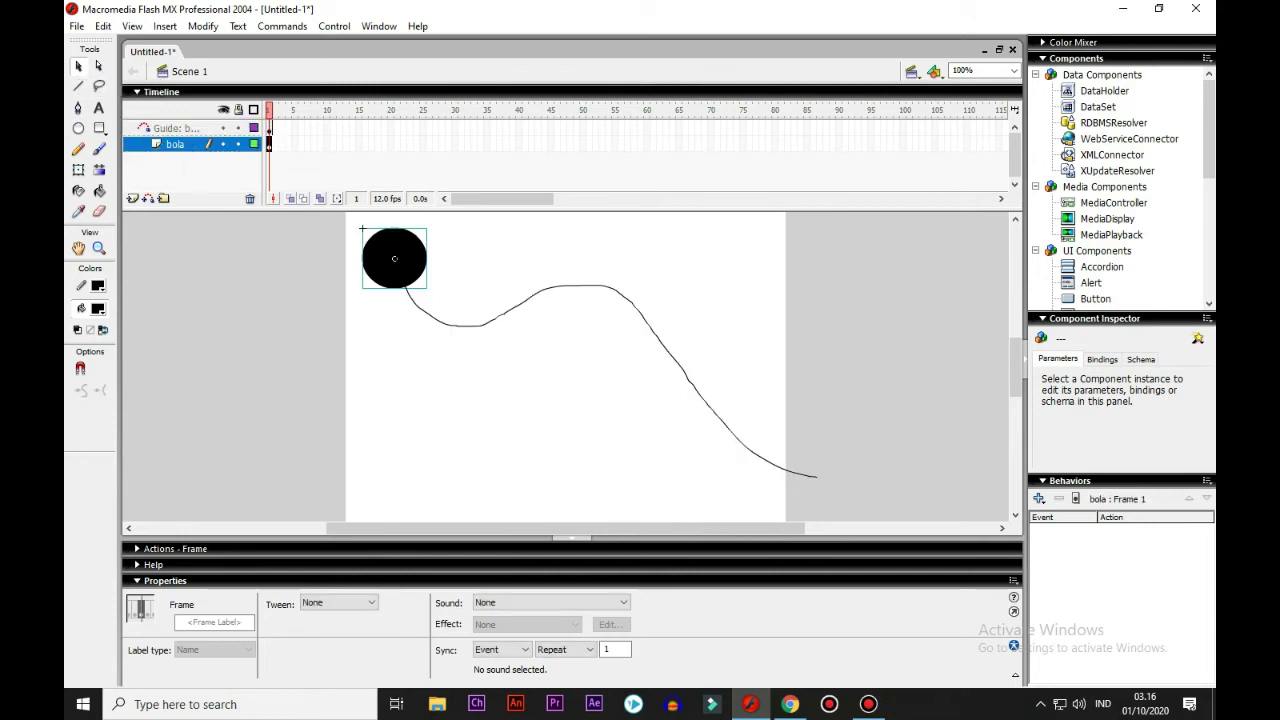
pyautogui.click(391, 144)
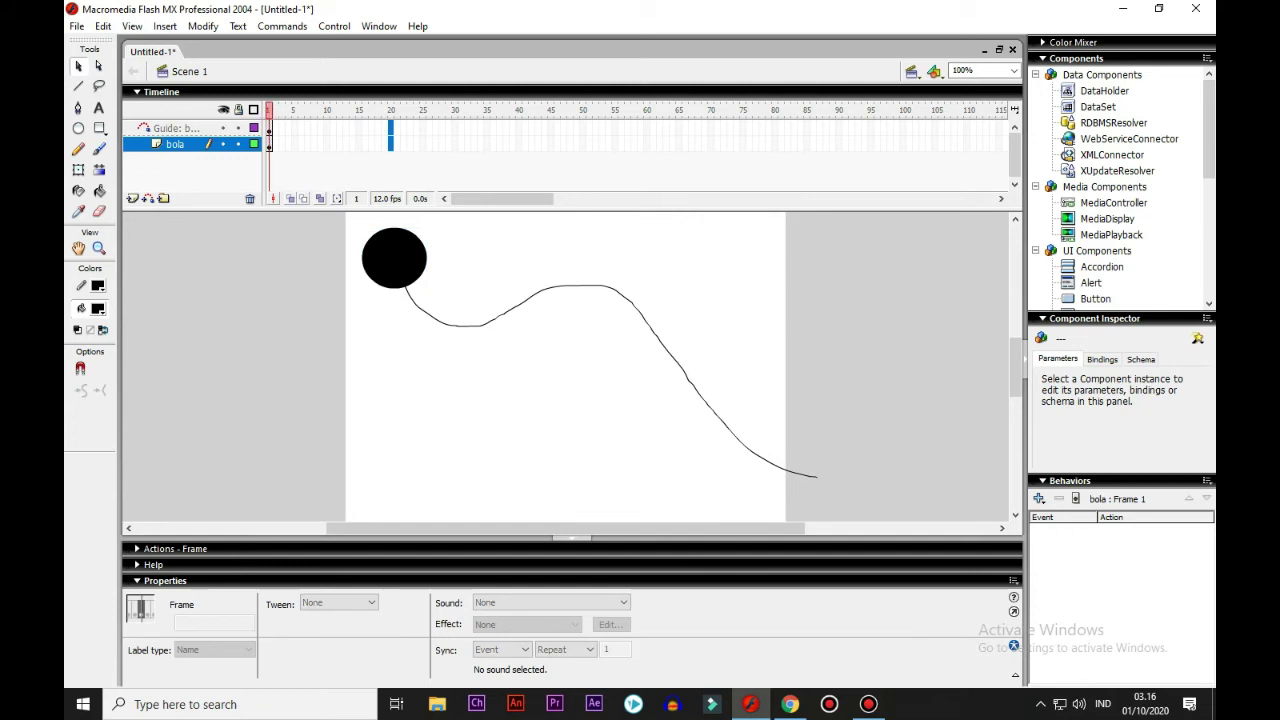
pyautogui.rightClick(391, 144)
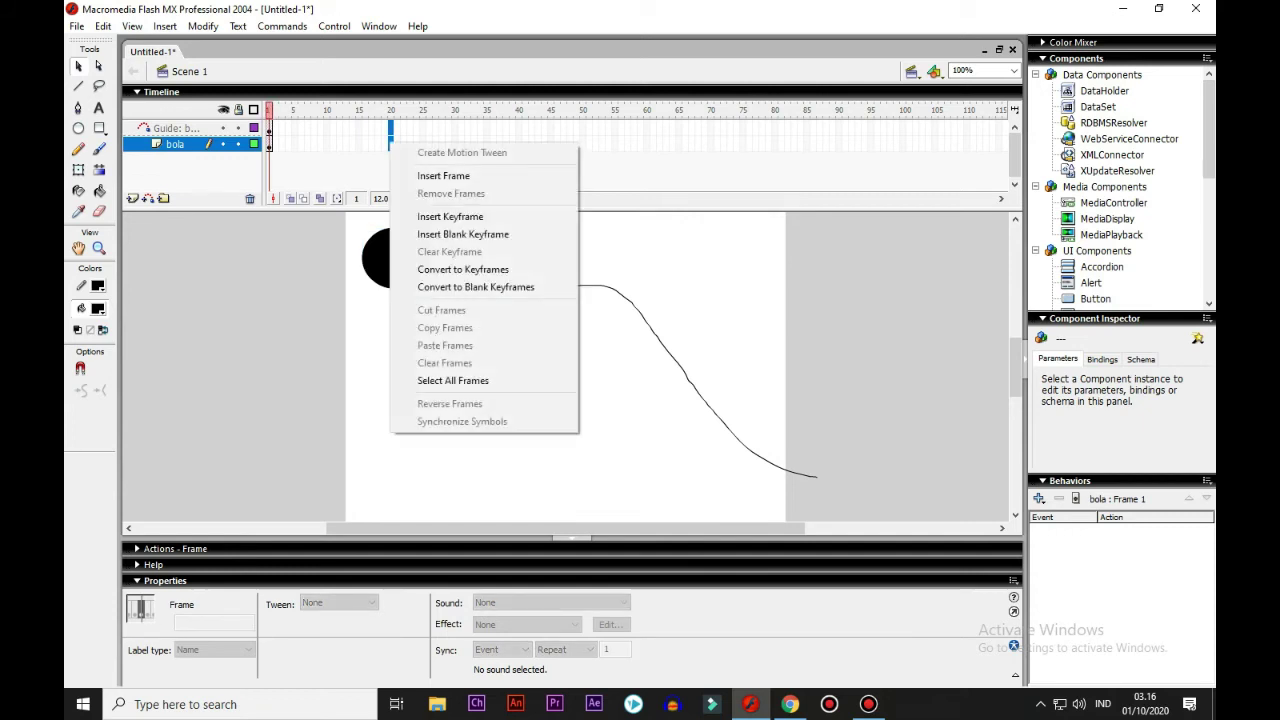
pyautogui.click(450, 216)
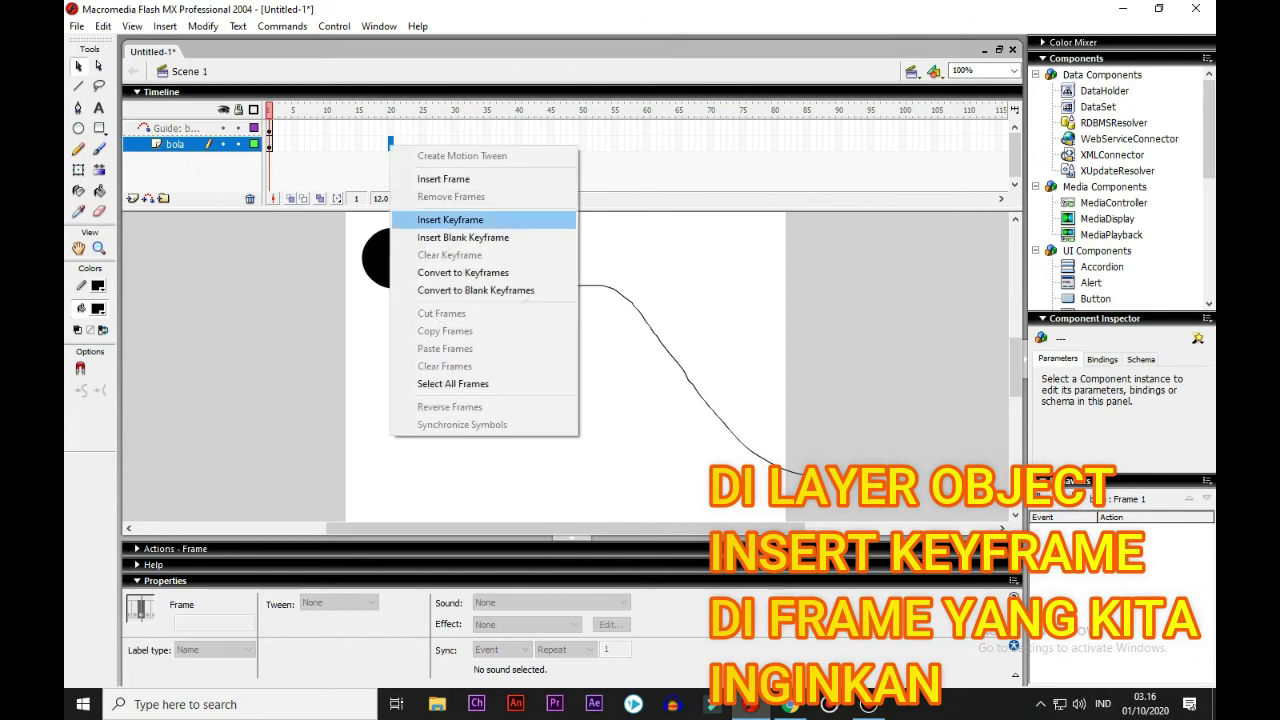
pyautogui.click(450, 217)
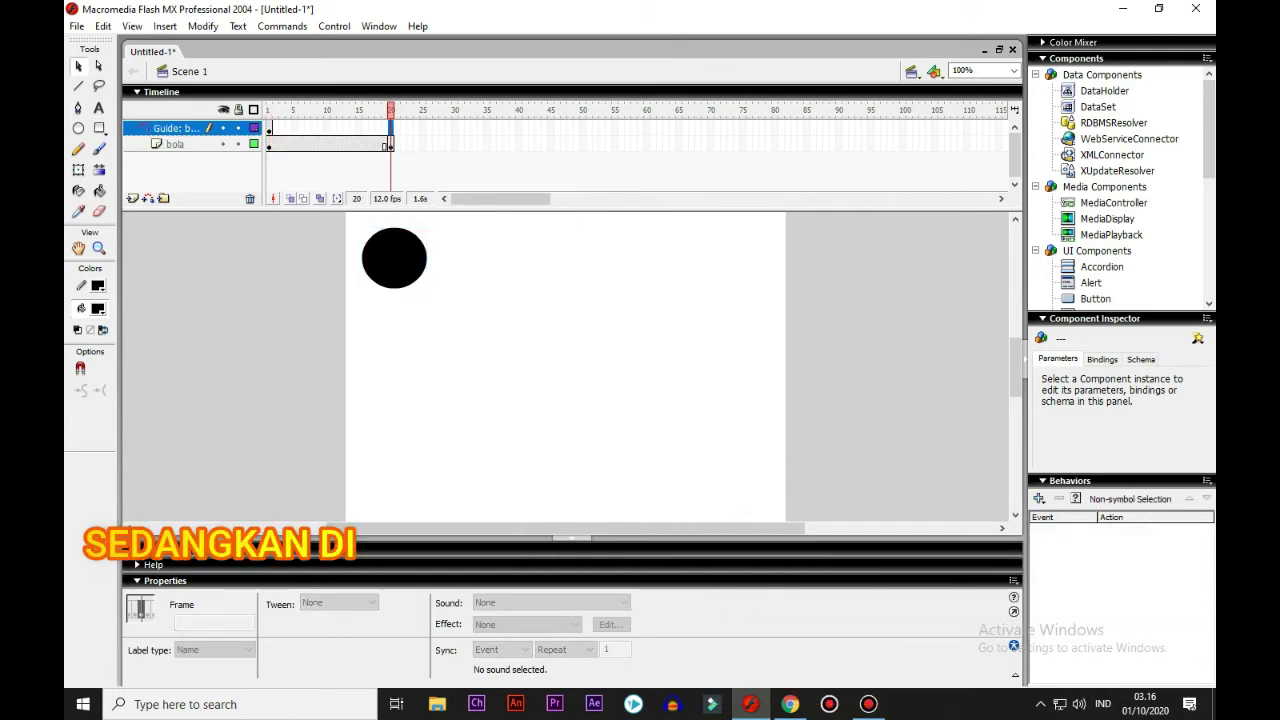
pyautogui.rightClick(390, 128)
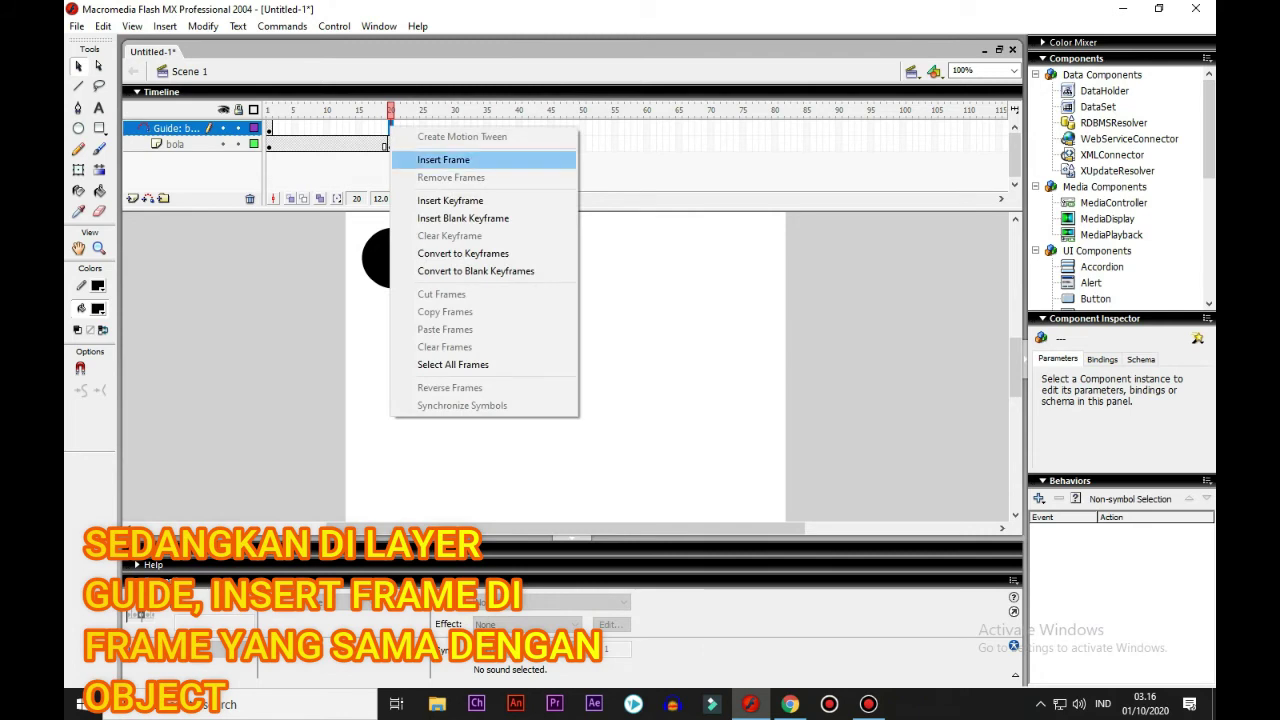
pyautogui.click(443, 160)
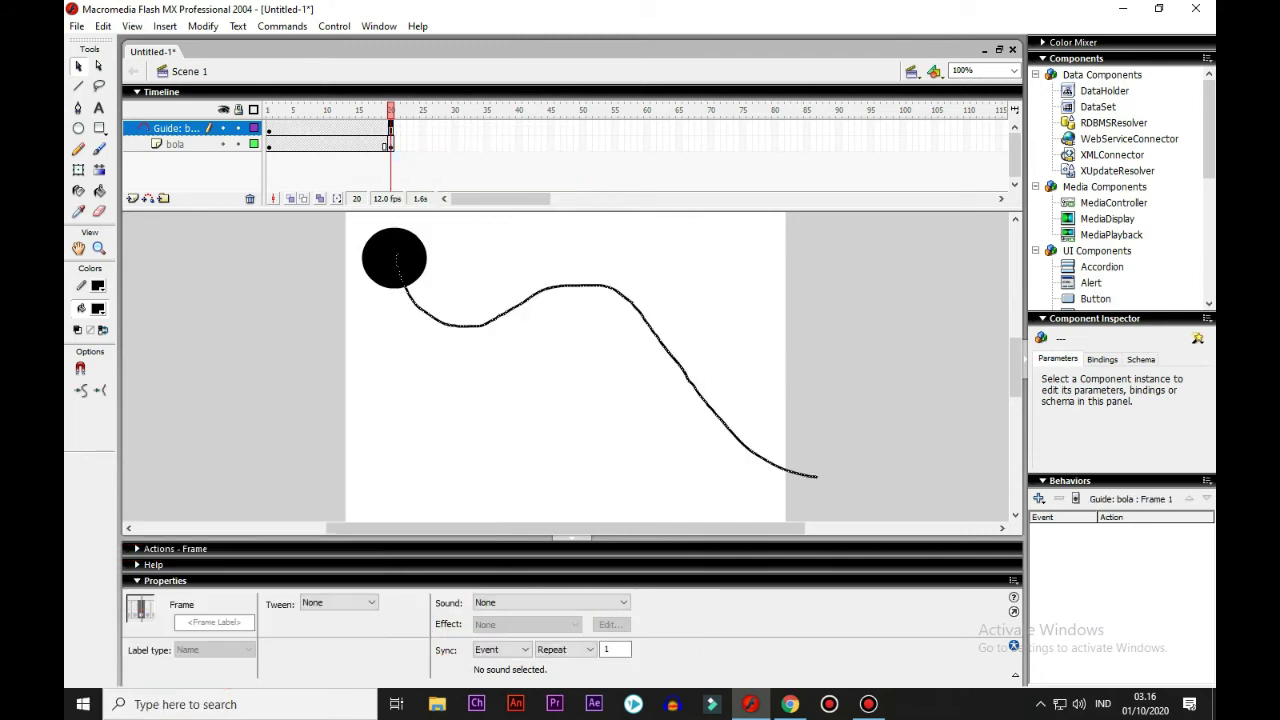
# Step: At frame 20 of the bola layer, move the ball so its centre sits on the far end of the guide path
pyautogui.click(175, 144)
pyautogui.click(176, 128)
pyautogui.click(175, 144)
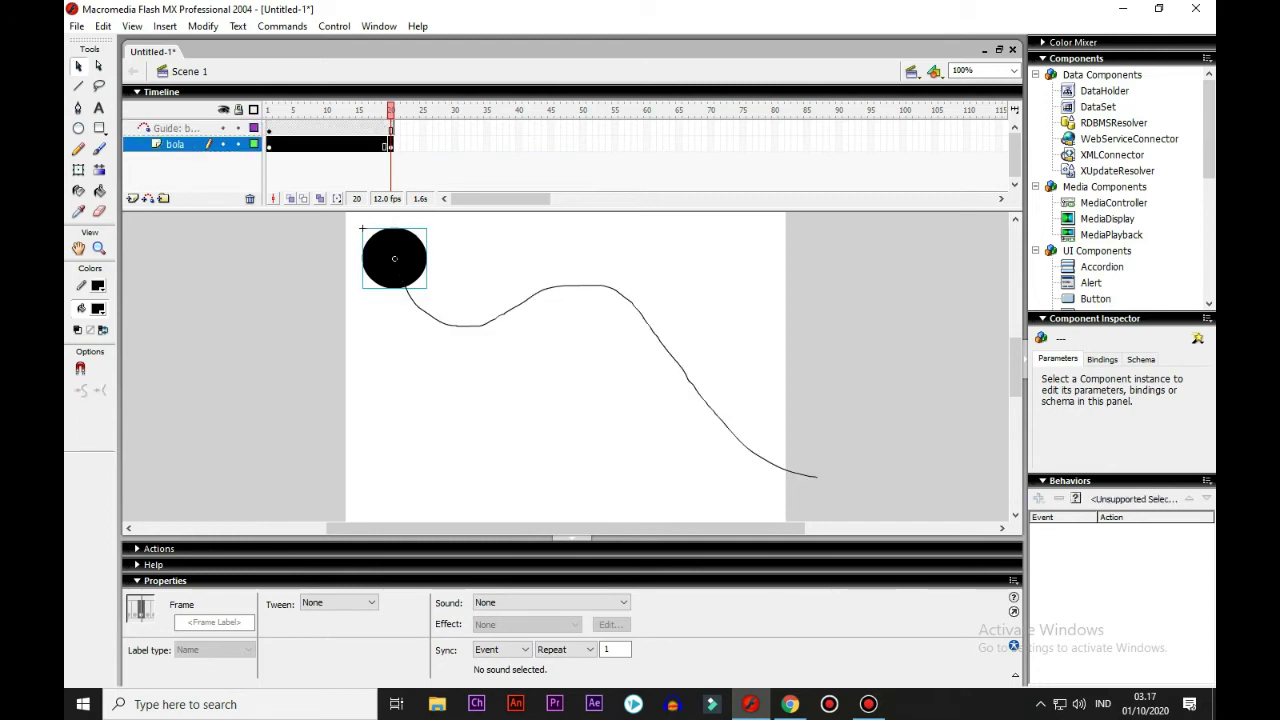
pyautogui.click(389, 145)
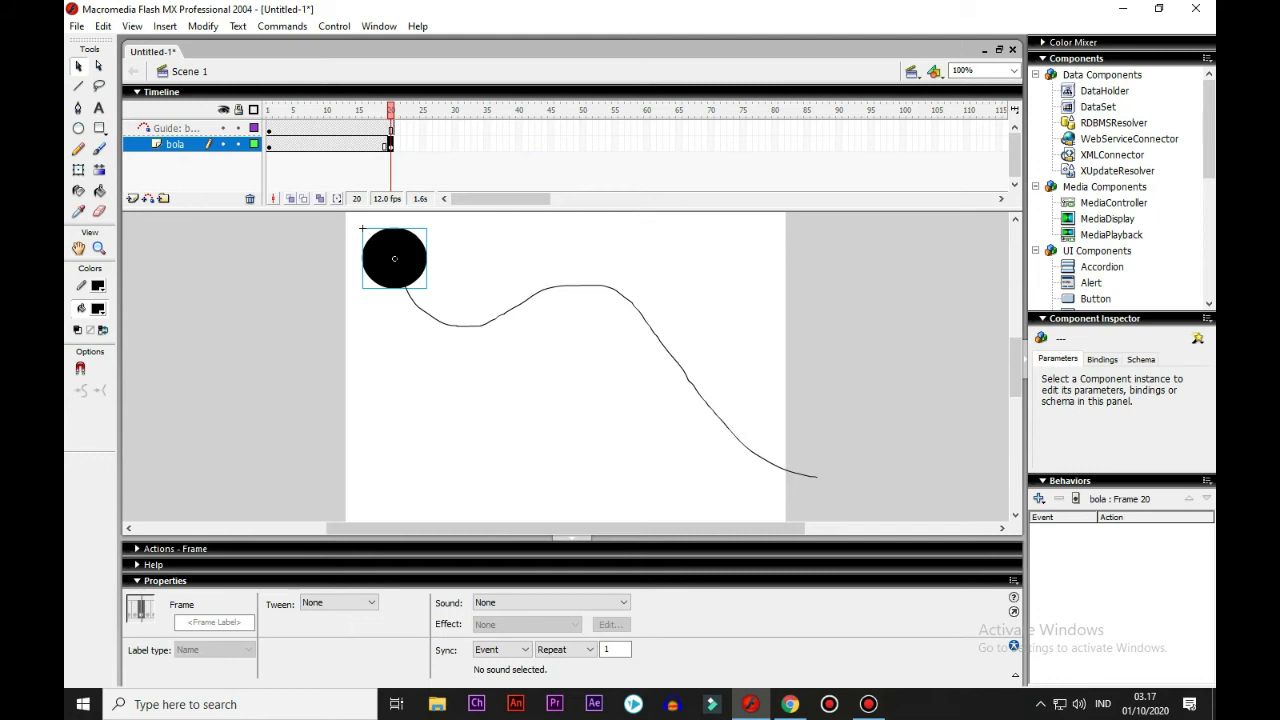
pyautogui.click(326, 144)
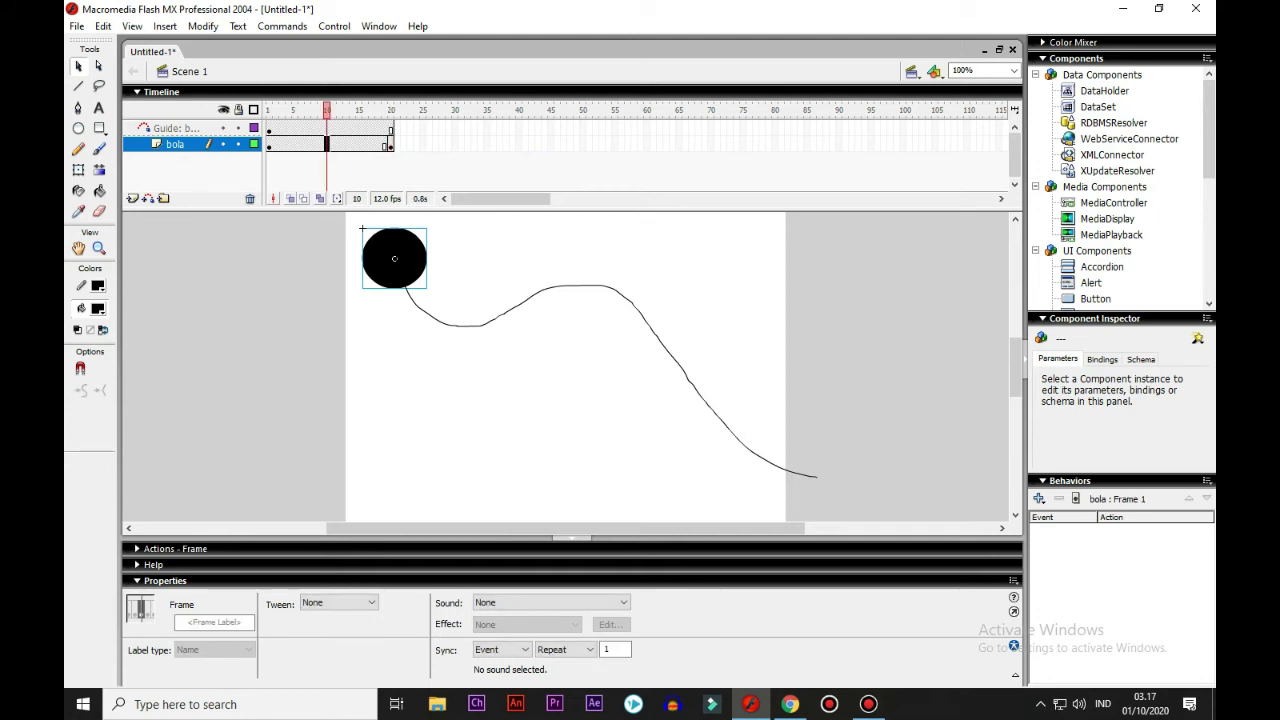
pyautogui.click(389, 144)
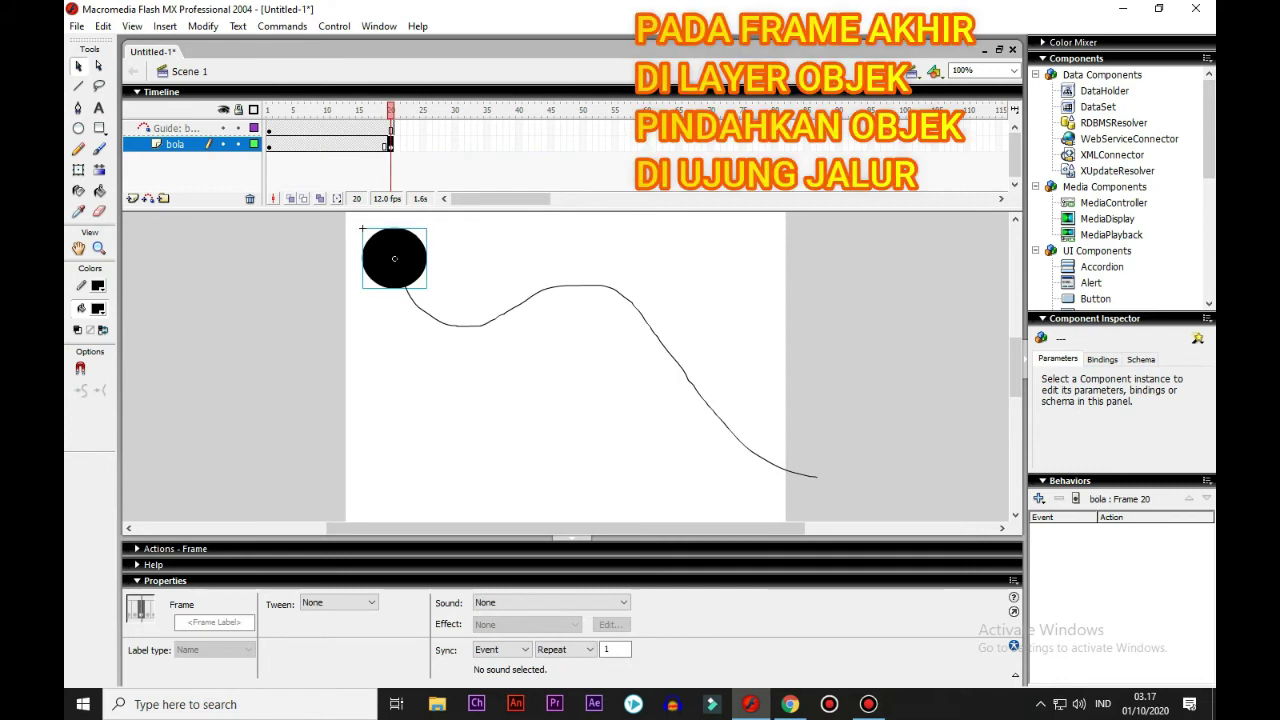
pyautogui.click(394, 259)
pyautogui.moveTo(726, 400); pyautogui.dragTo(818, 476)
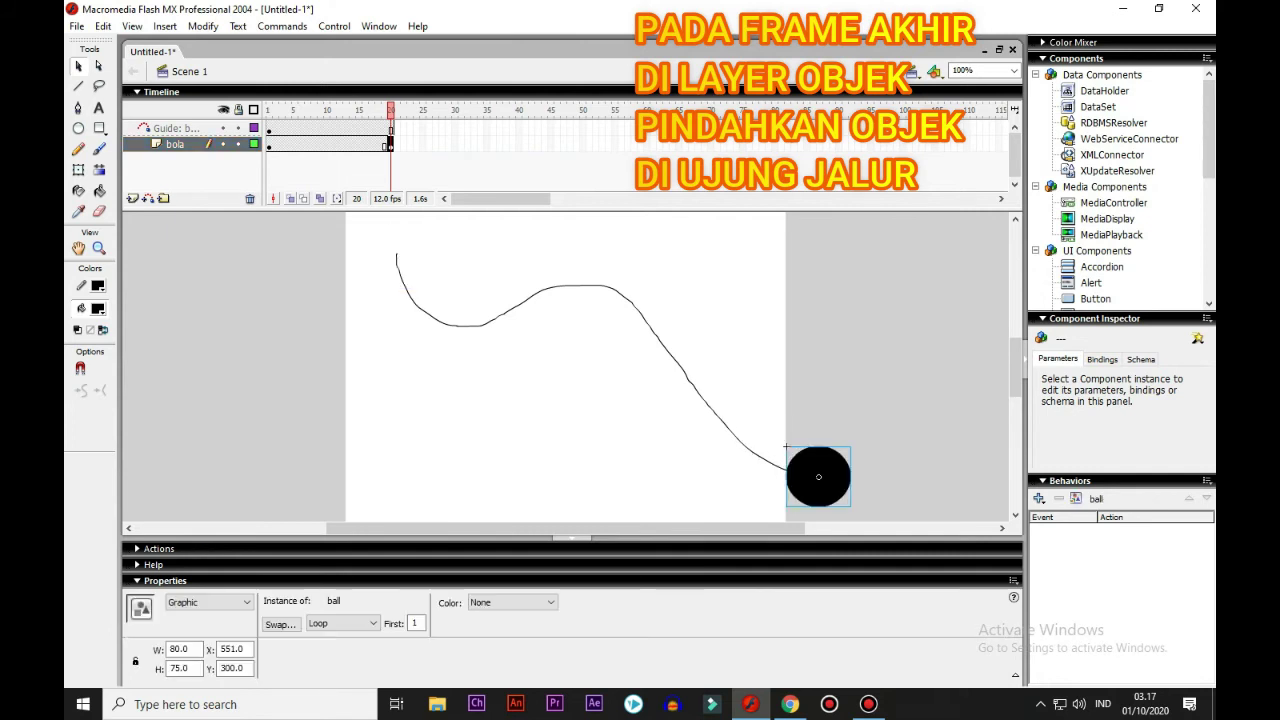
# Step: Create a motion tween on the bola layer between frames 1 and 20
pyautogui.click(326, 144)
pyautogui.rightClick(330, 146)
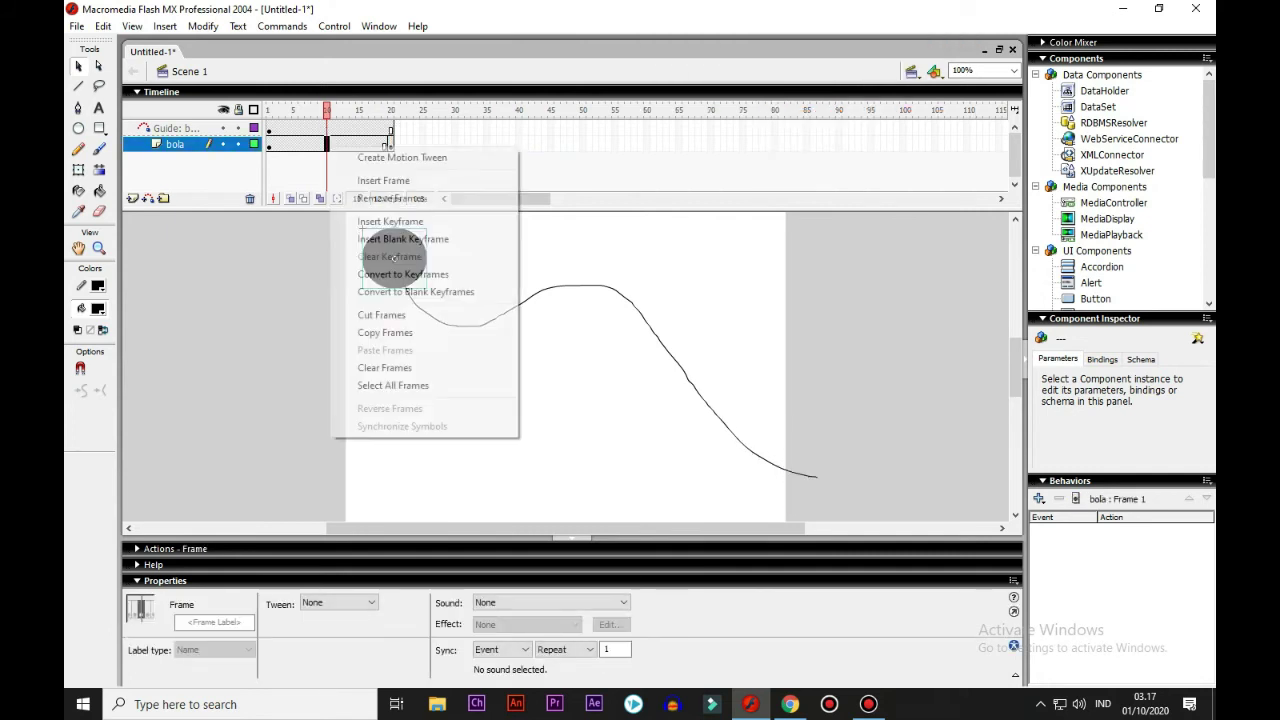
pyautogui.click(402, 157)
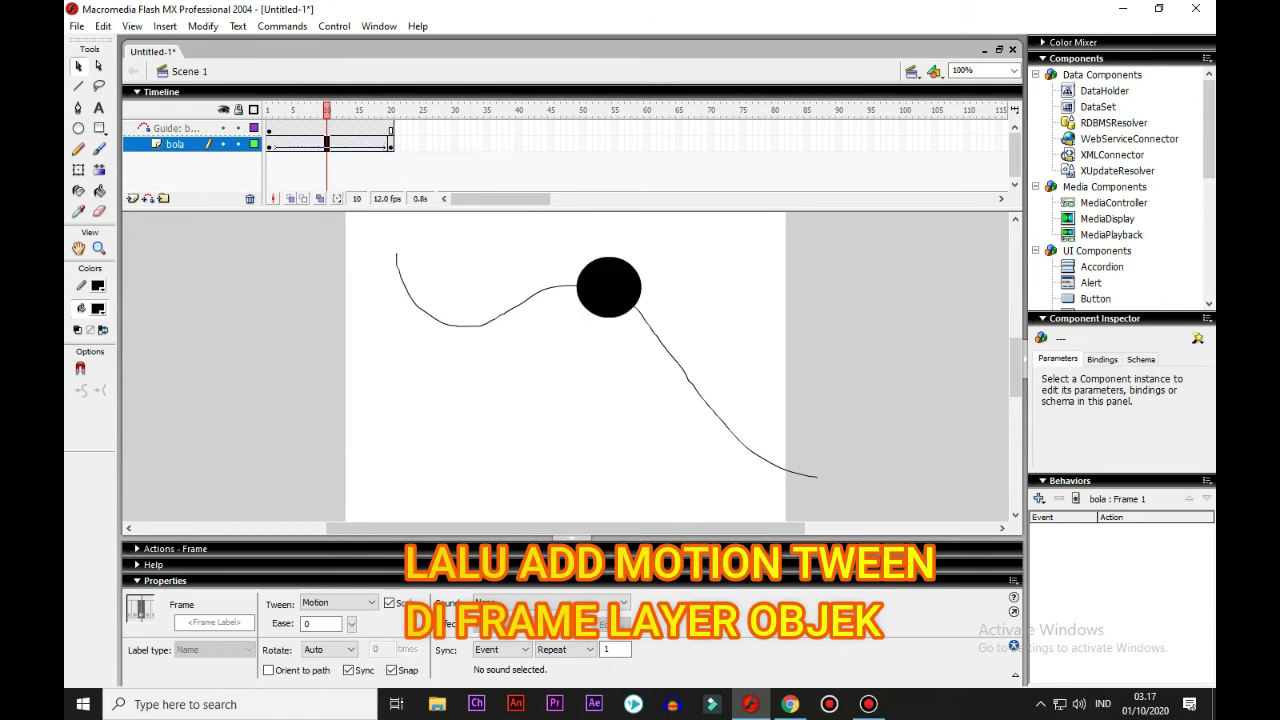
# Step: Rewind to frame 1 and play the timeline repeatedly to check how the ball follows the path
pyautogui.hotkey('ctrl', 'alt', 'r')
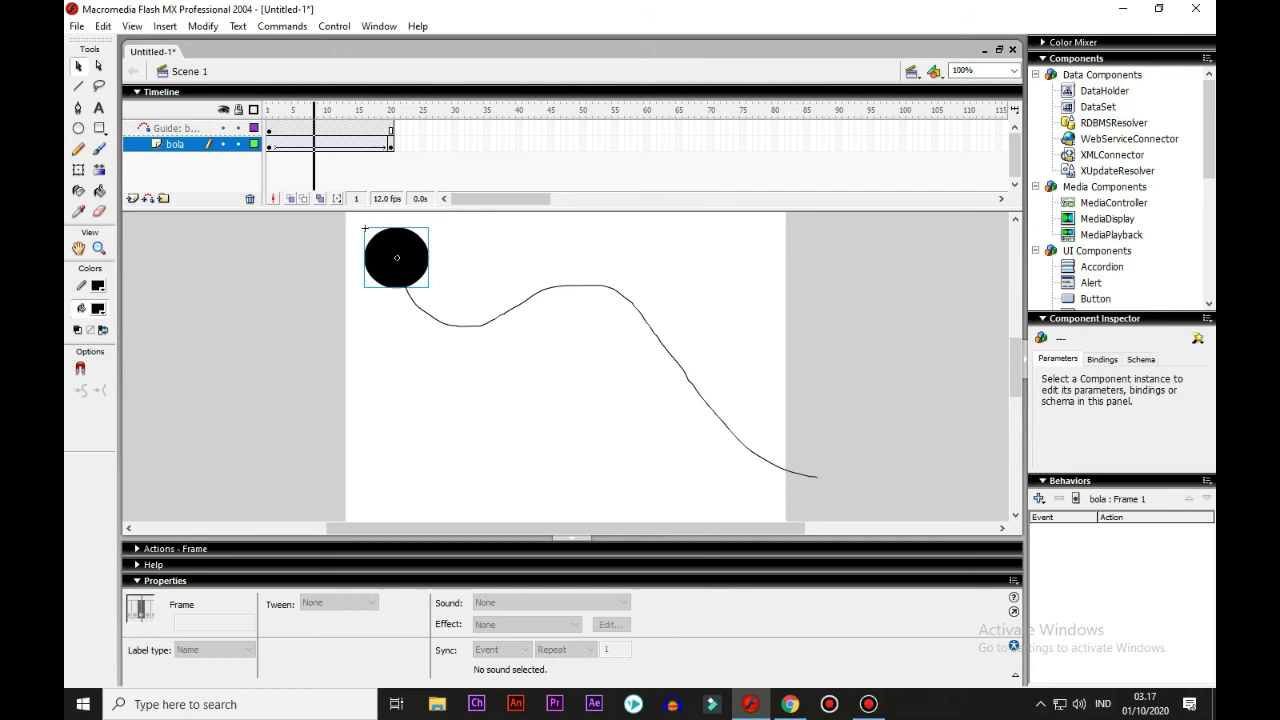
pyautogui.press('Return')
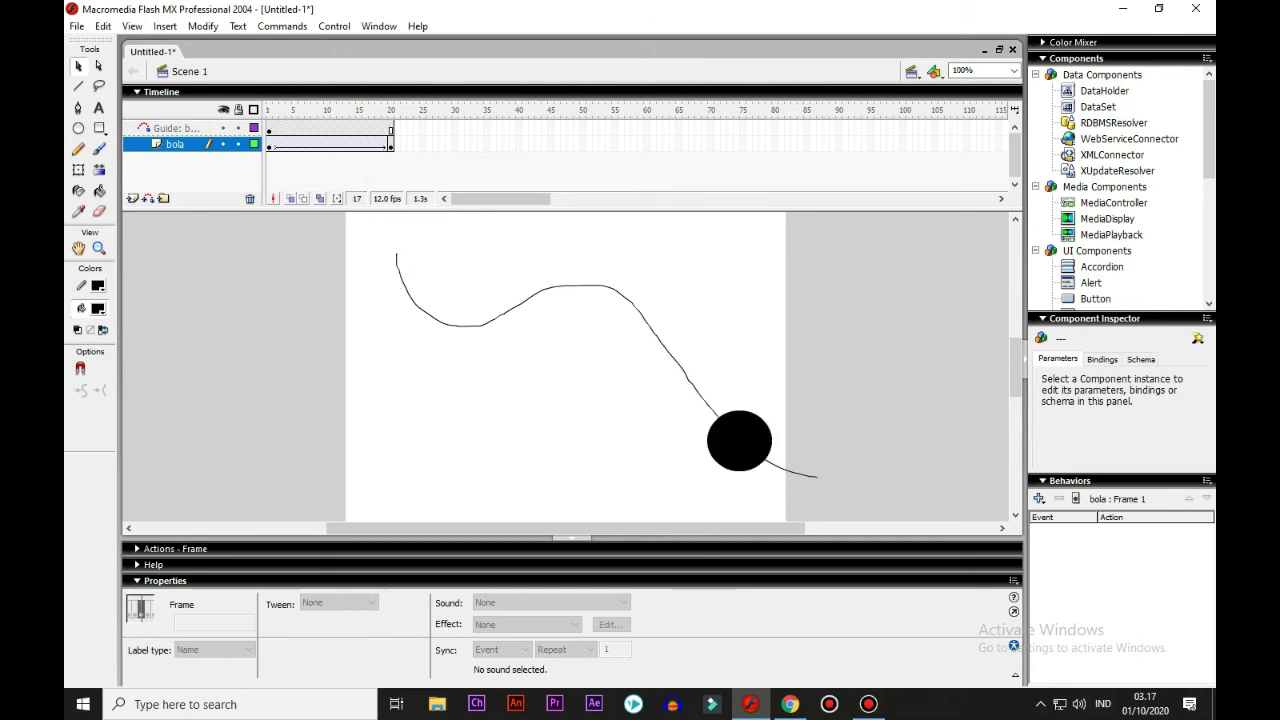
pyautogui.press('Return')
pyautogui.press('Return')
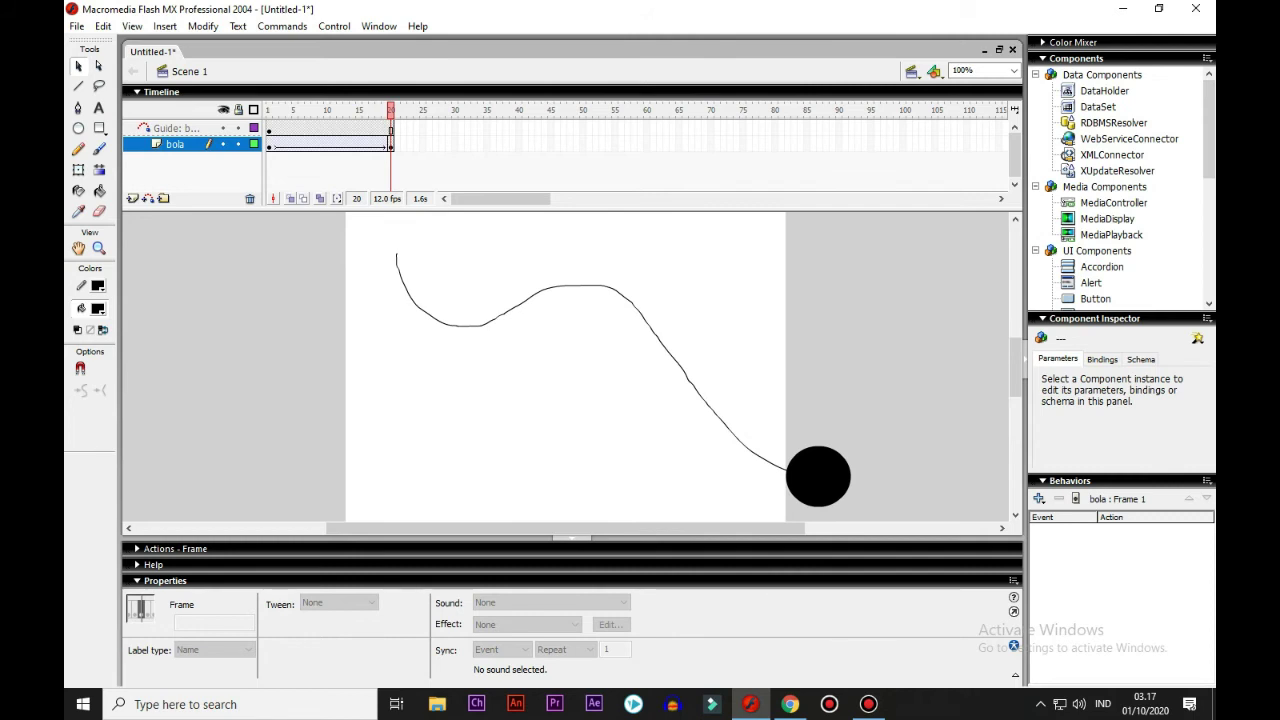
# Step: Hide the guide layer and test the movie
pyautogui.click(175, 128)
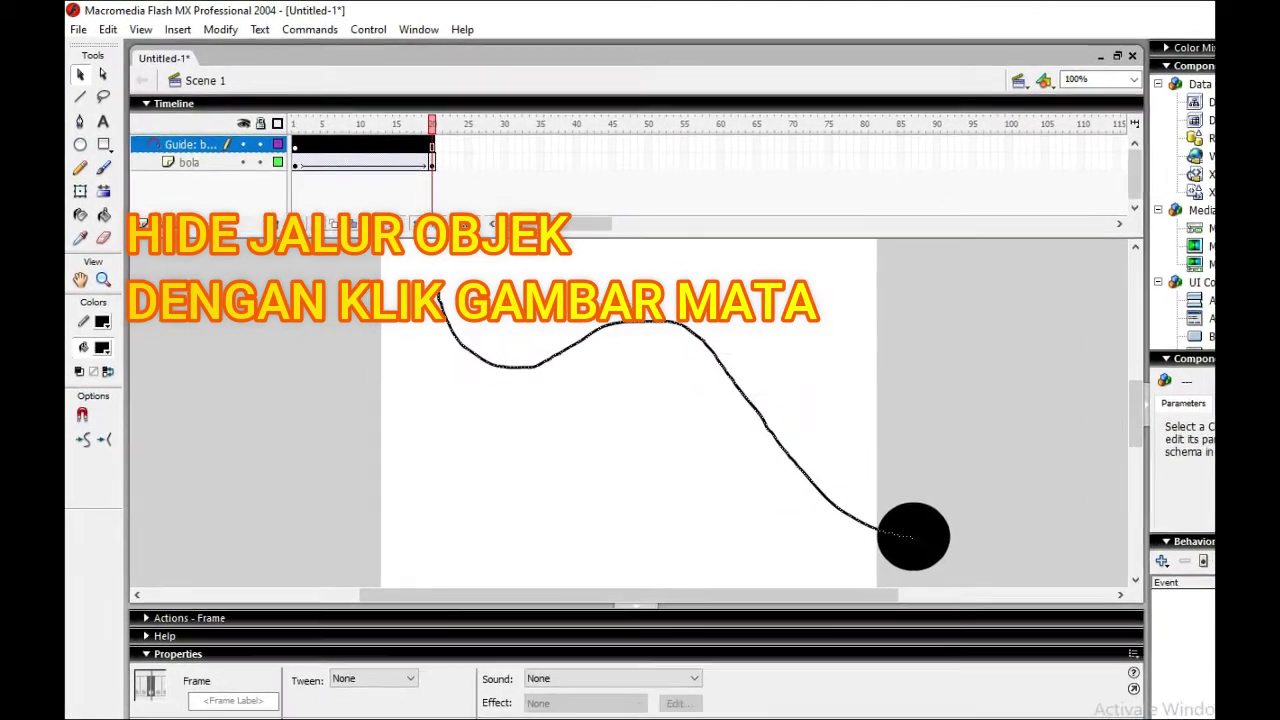
pyautogui.click(243, 144)
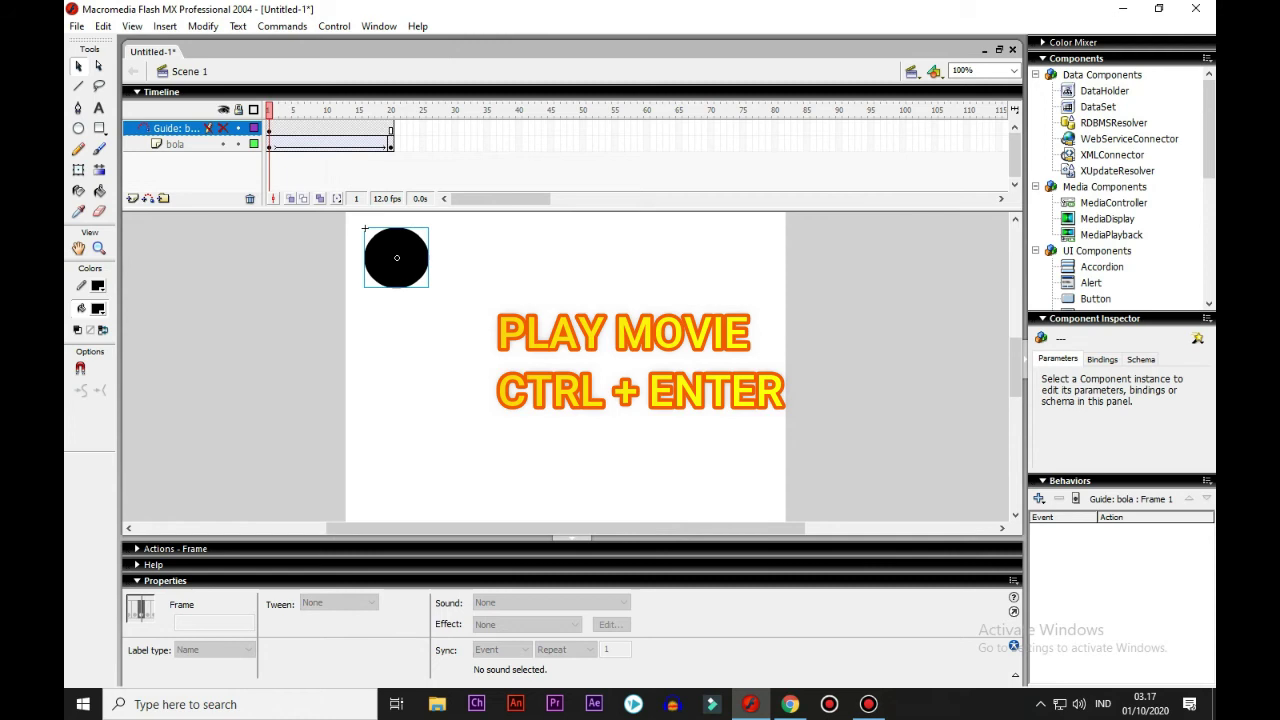
pyautogui.hotkey('ctrl', 'Return')
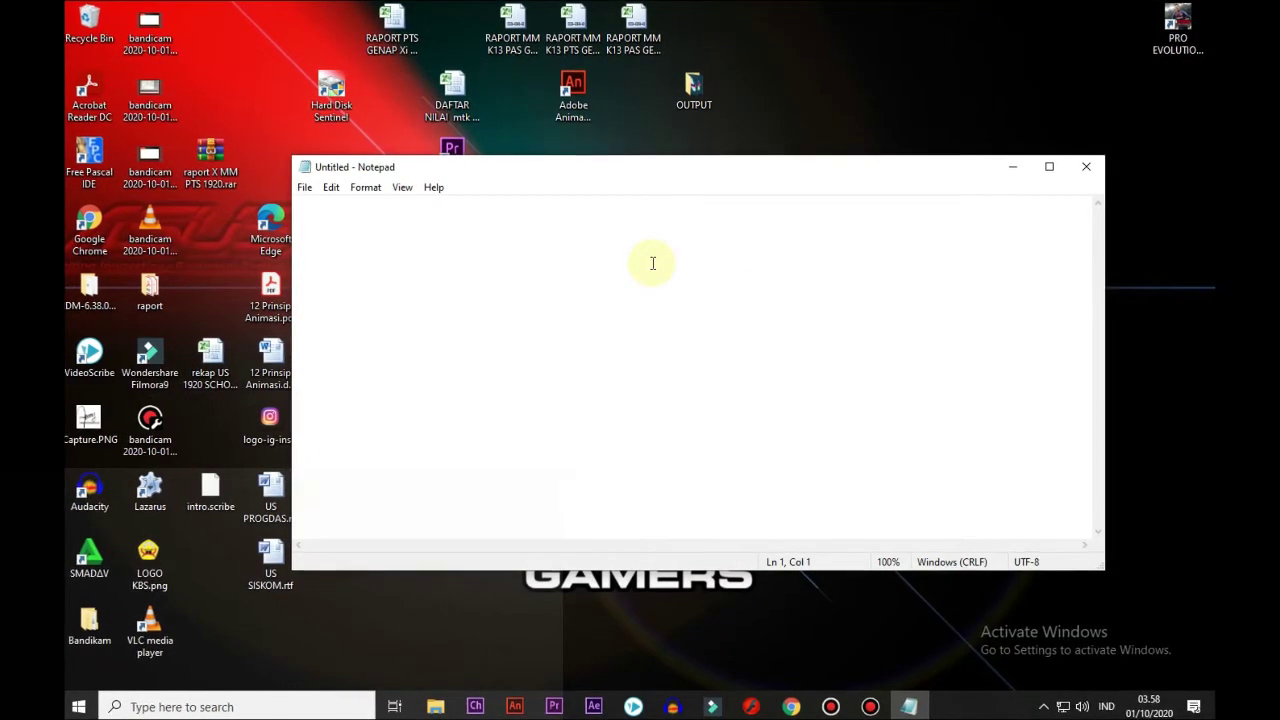
# Step: Write the closing note's opening on two lines: "SEKIAN VIDEO TUTORIAL" and "TENTANG TEKNIK ANIMASI MOTION GUIDE"
pyautogui.scroll(2, 652, 262)
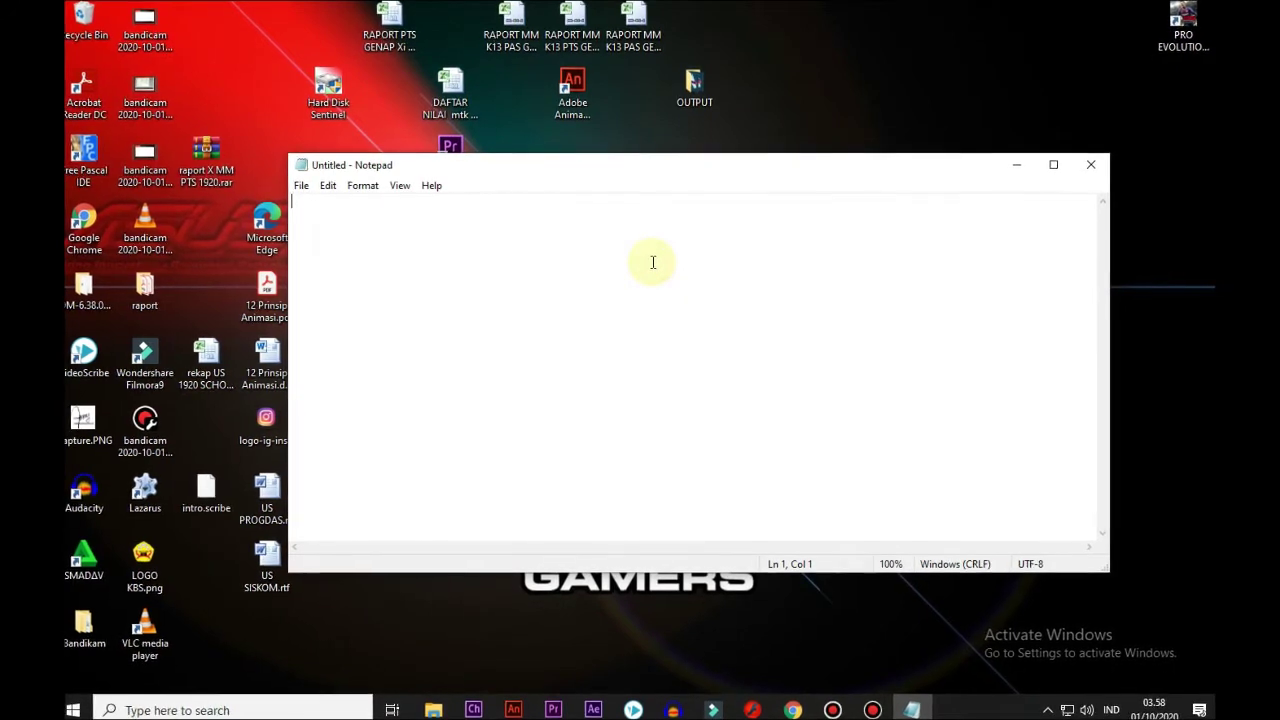
pyautogui.scroll(5, 652, 262)
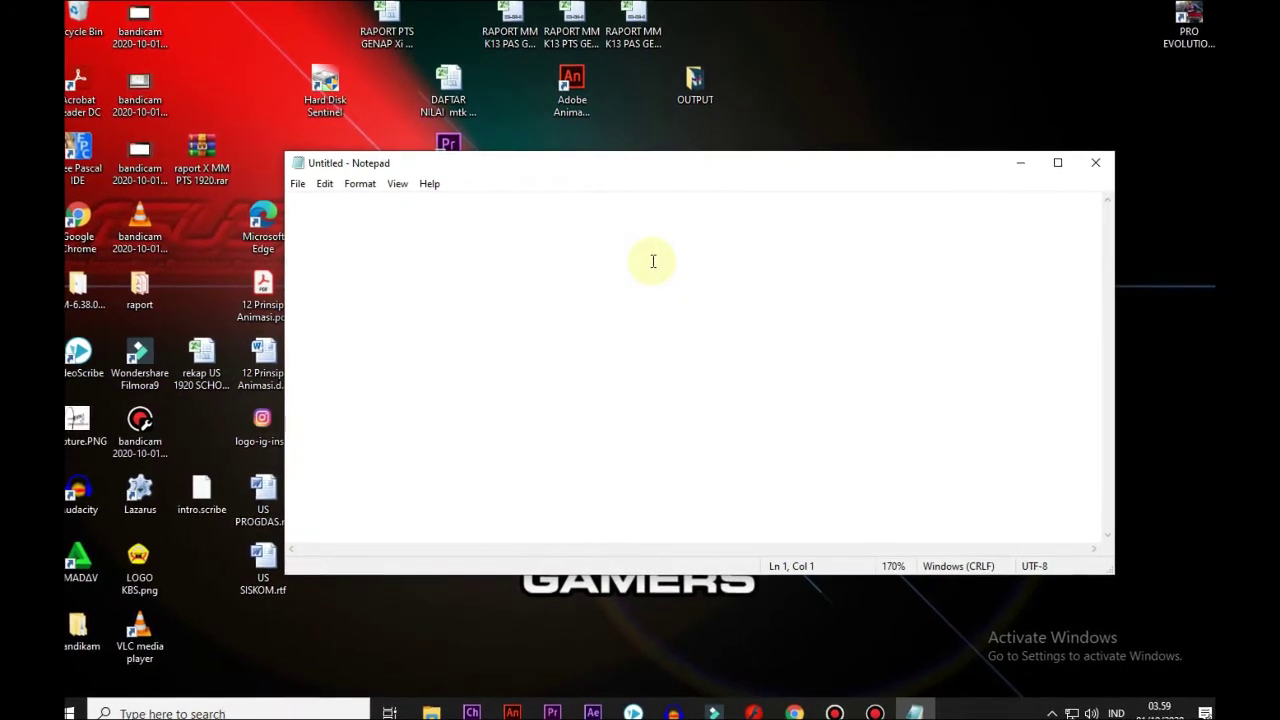
pyautogui.write('SEKIAN ')
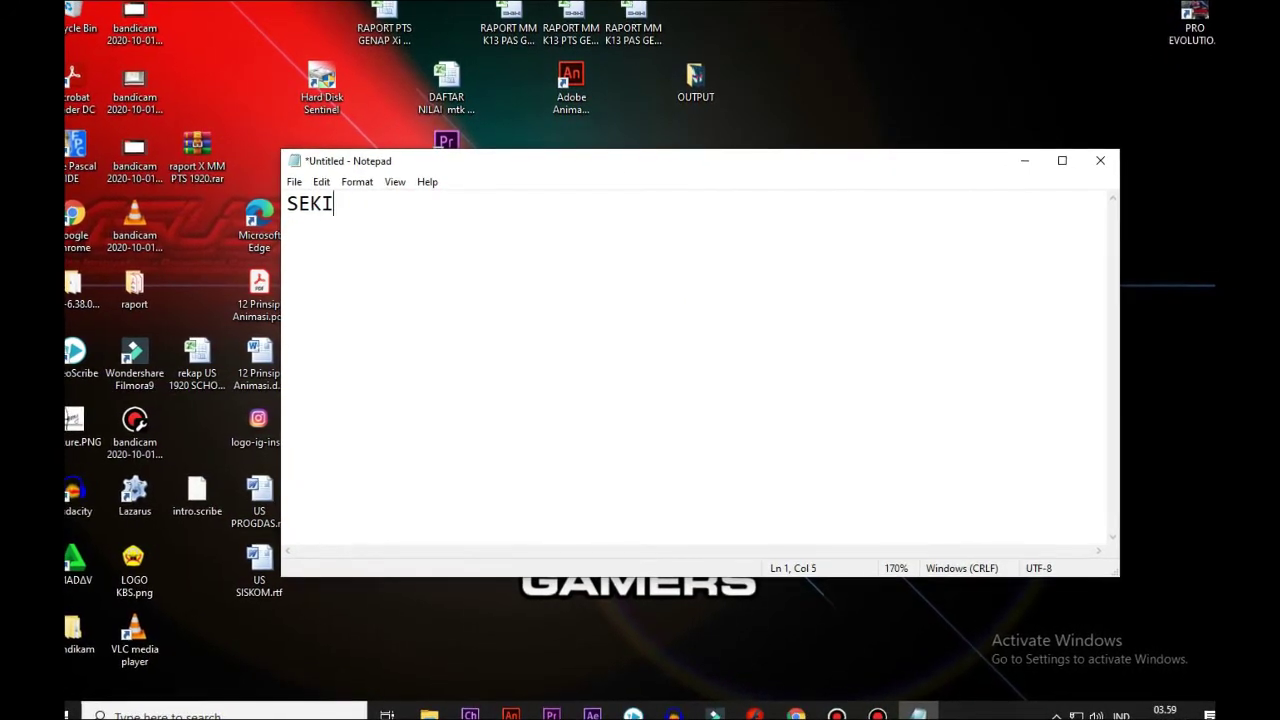
pyautogui.write('VIDEO TU')
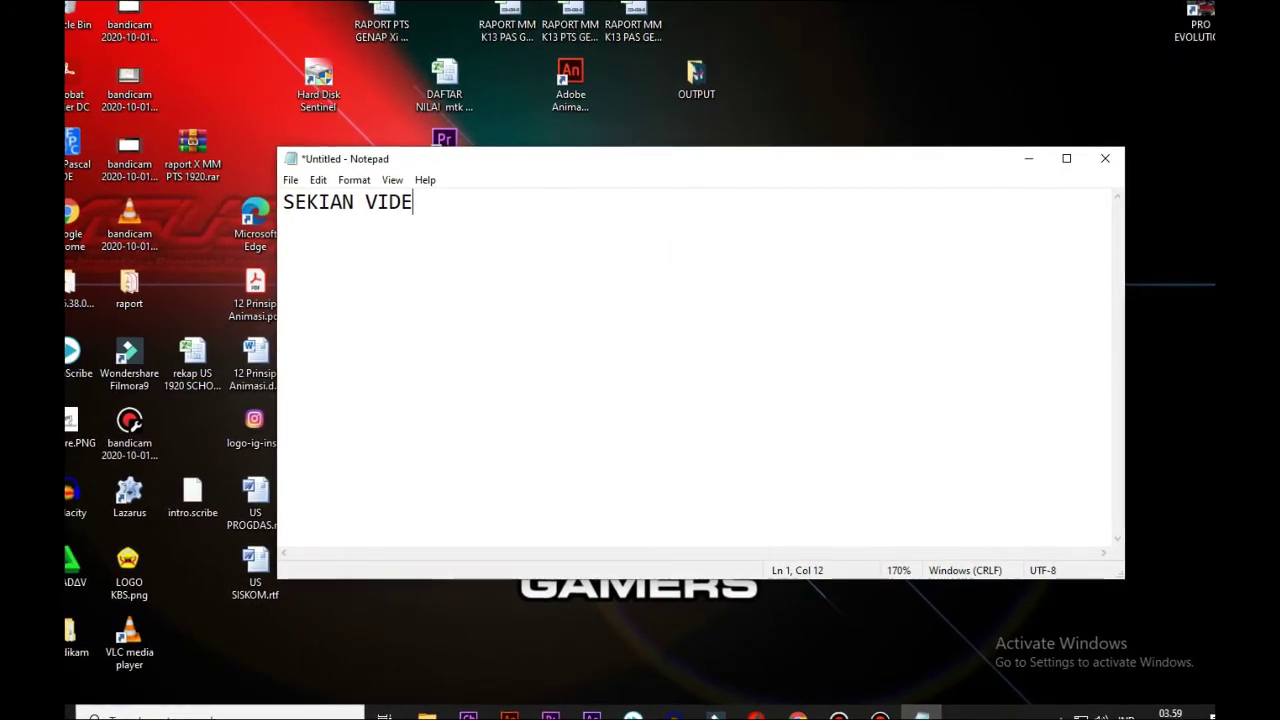
pyautogui.write('TORIAL')
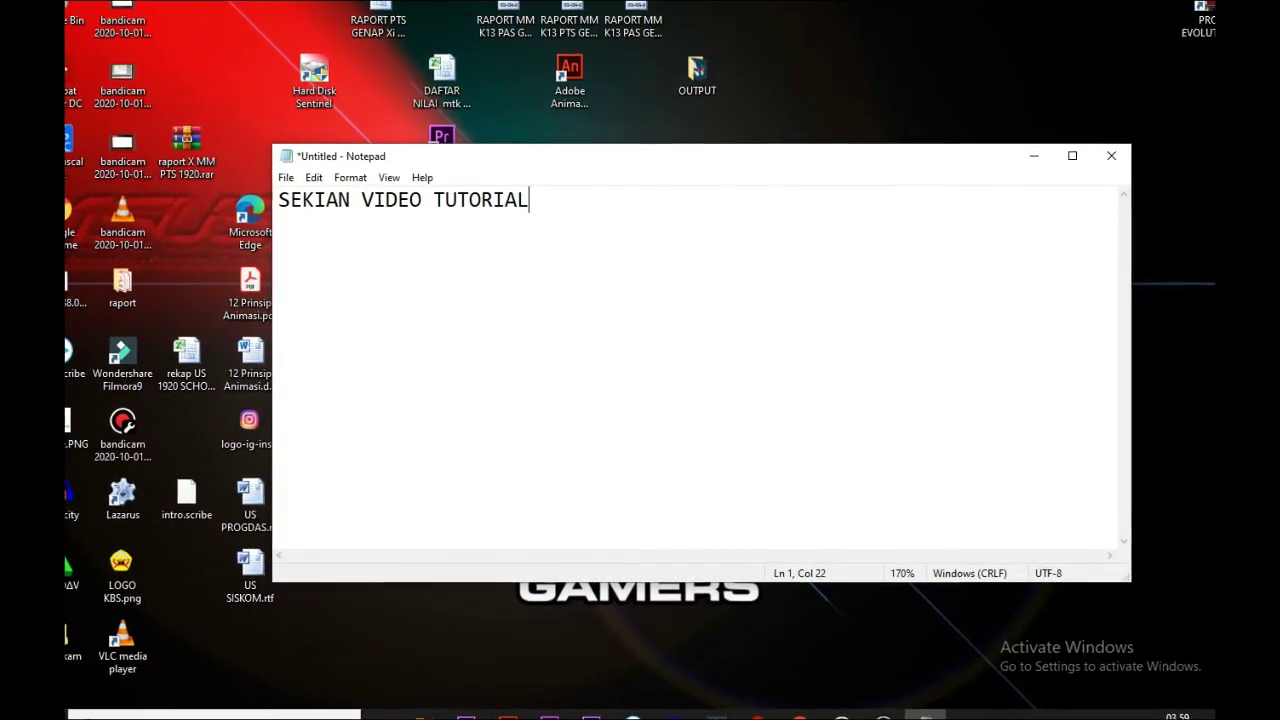
pyautogui.press('Return')
pyautogui.write('TENTANG ')
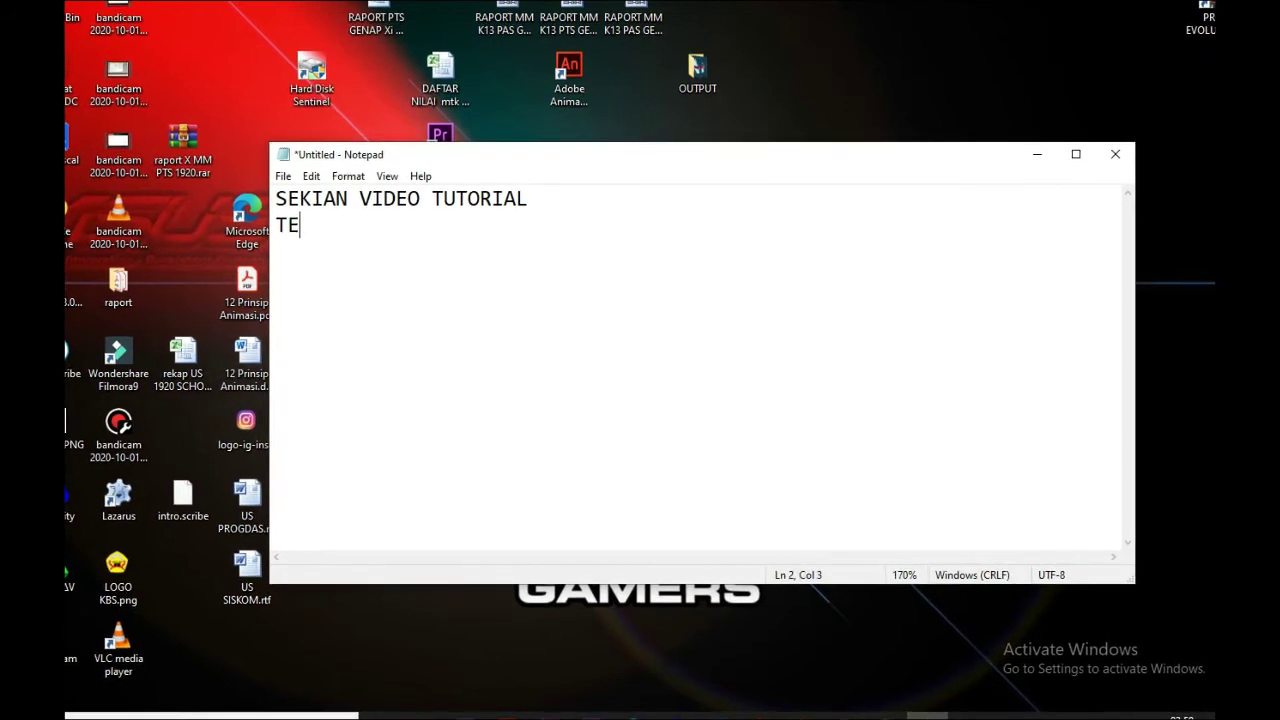
pyautogui.write('TEKNIK AN')
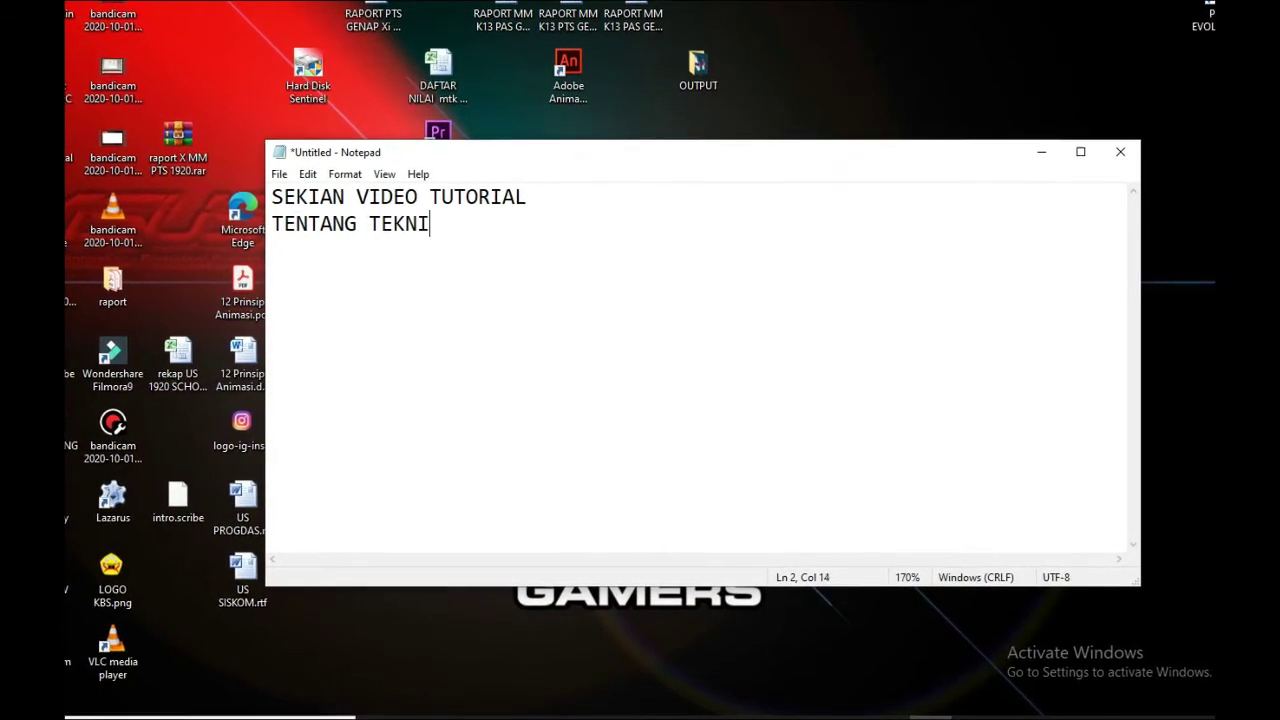
pyautogui.write('IMASI MO')
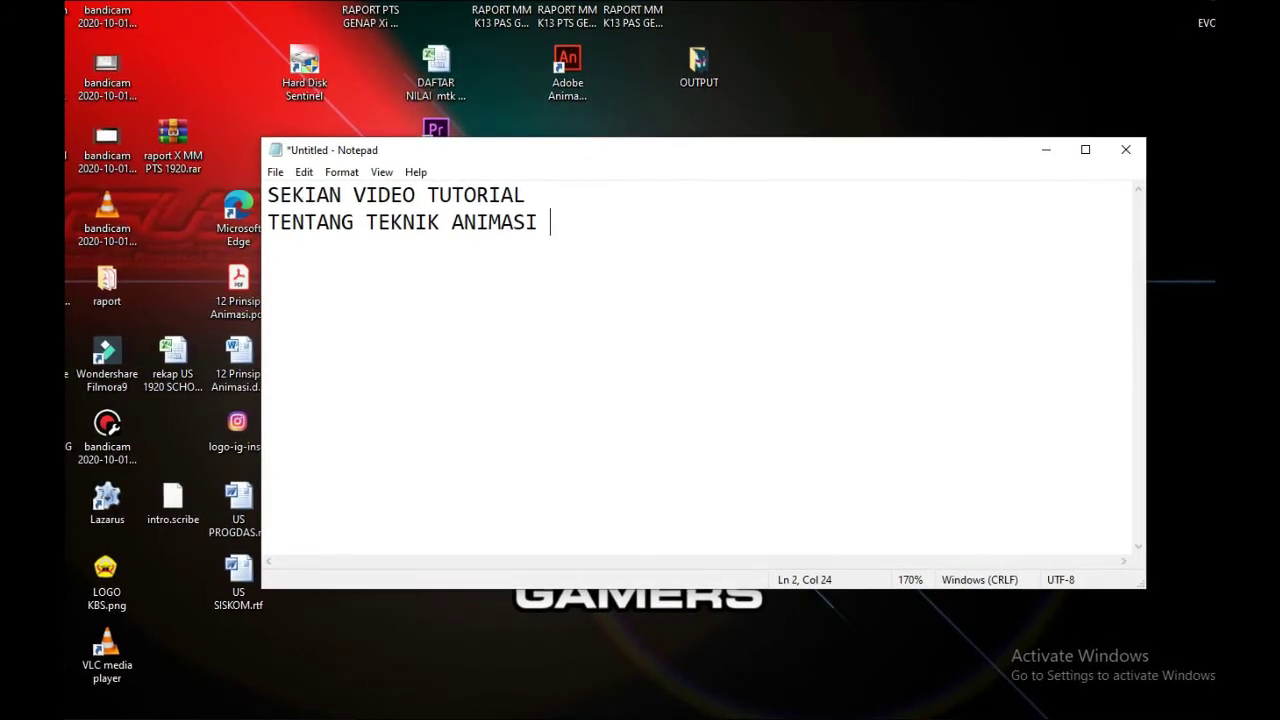
pyautogui.write('TION ')
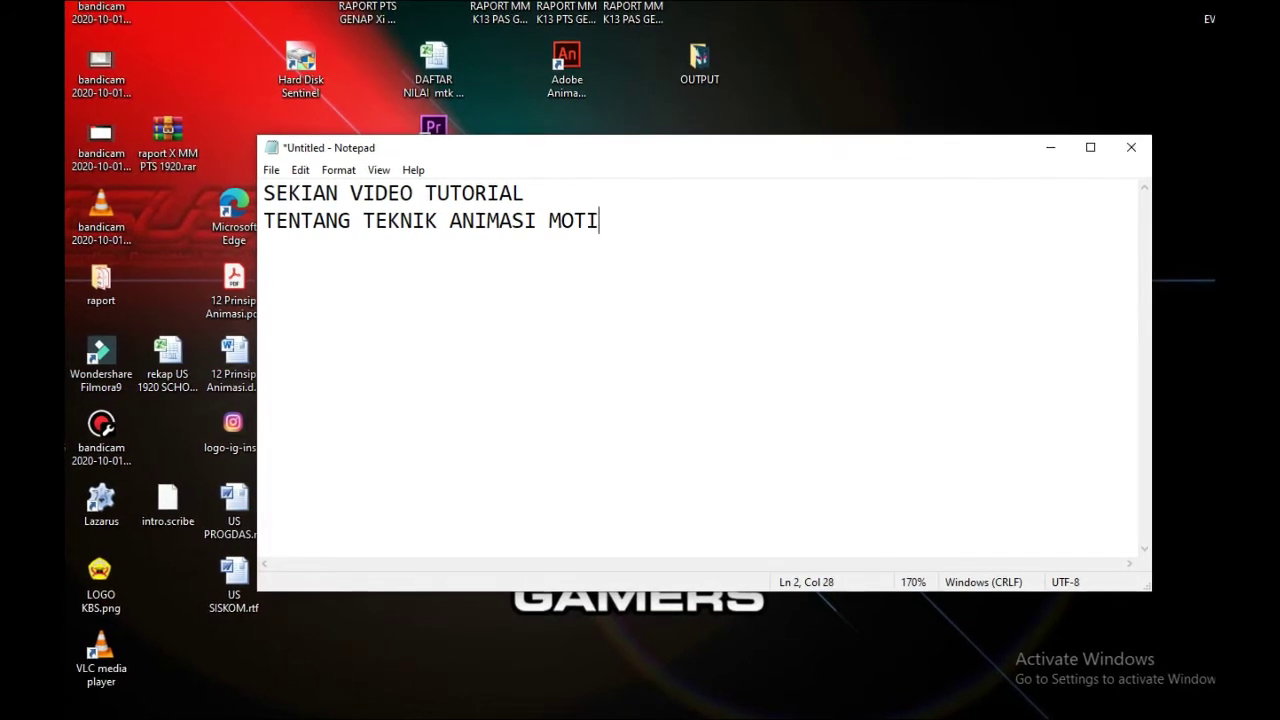
pyautogui.write('GUIDE')
# Step: After a blank line, add "SEMOGA BERMANFAAT... LIKE JIKA SUKA DENGAN VIDEO INI" to the note
pyautogui.press('Return')
pyautogui.press('Return')
pyautogui.write('SEMOGA BE')
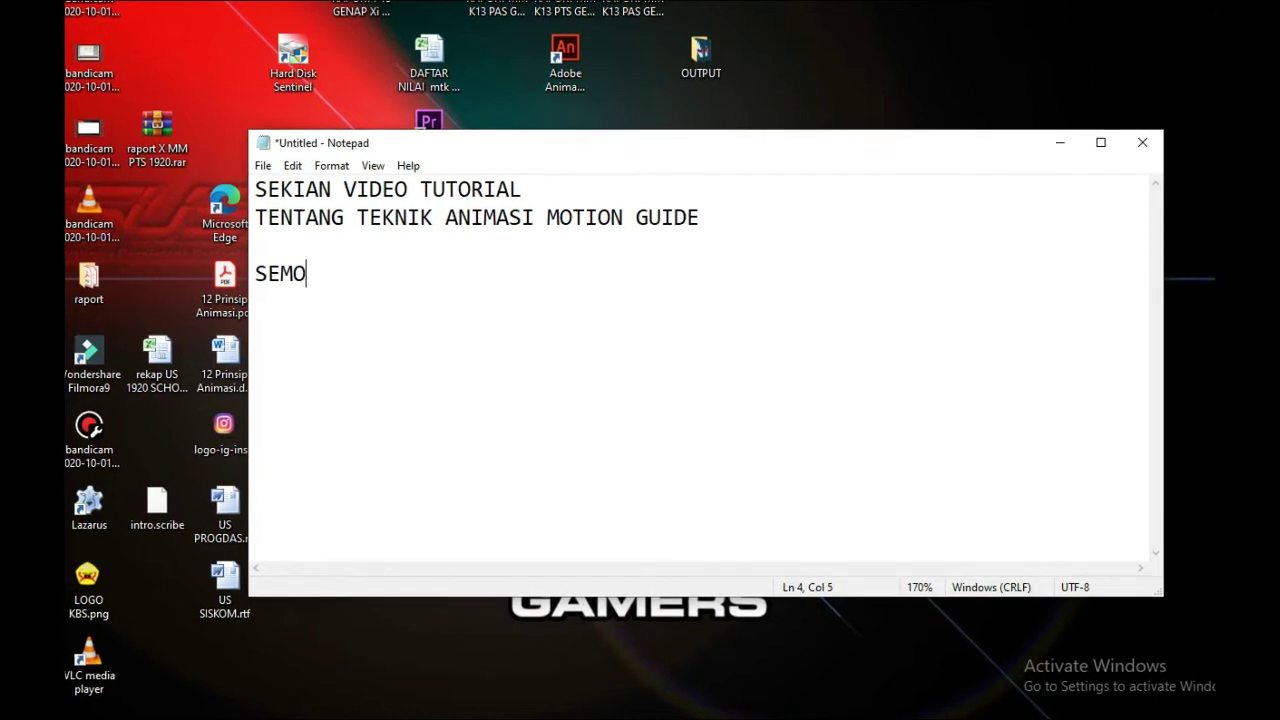
pyautogui.write('RMANFAAT')
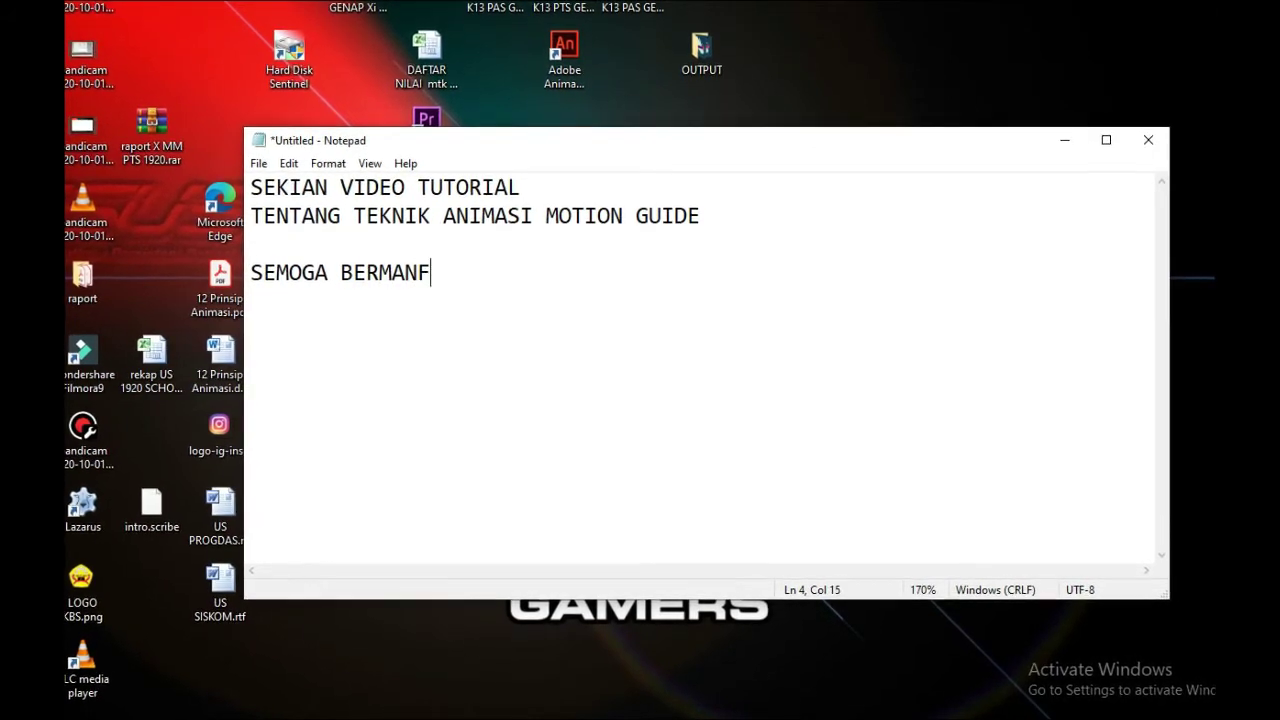
pyautogui.write('... ')
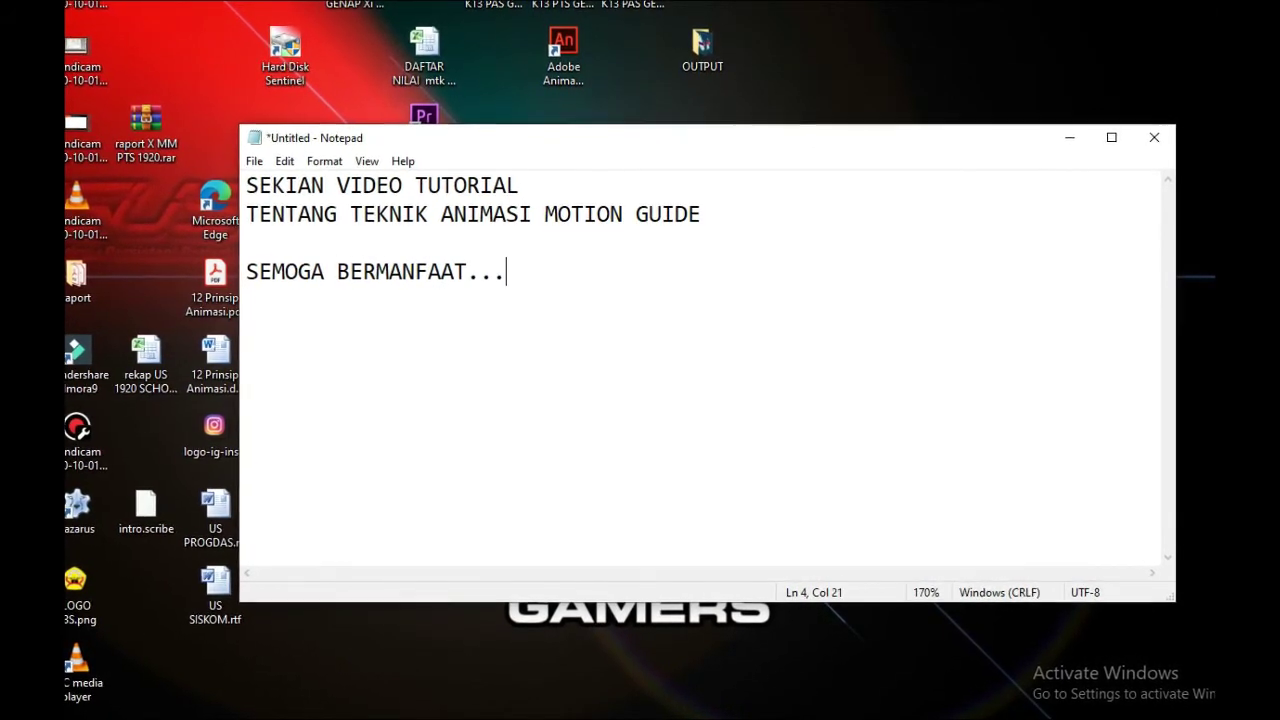
pyautogui.write('LIKE N')
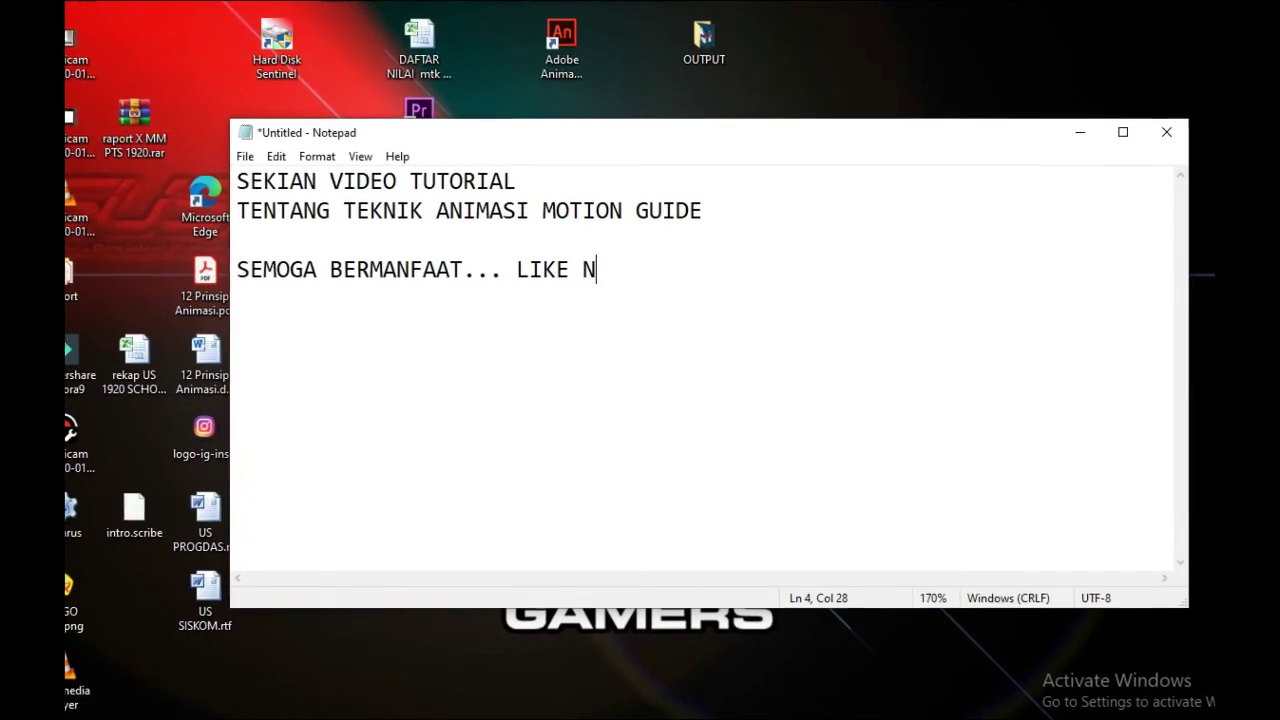
pyautogui.press('BackSpace')
pyautogui.write('JIKA ')
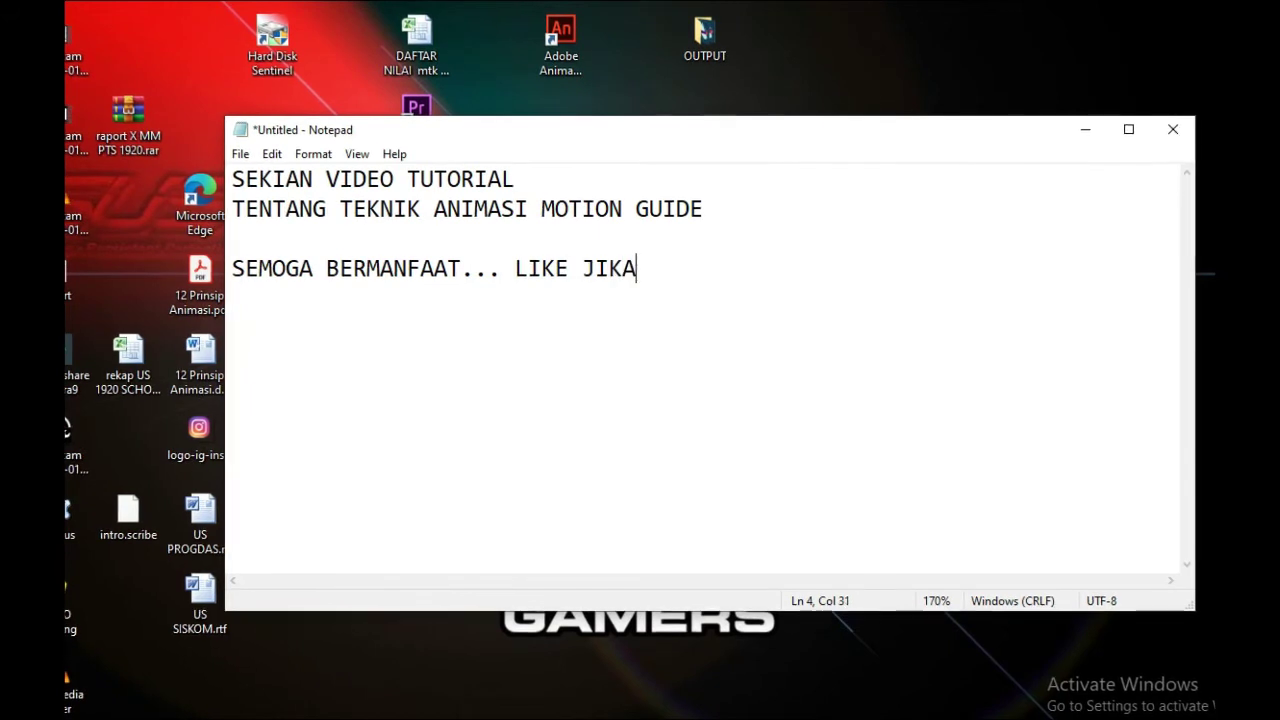
pyautogui.write('SUKA')
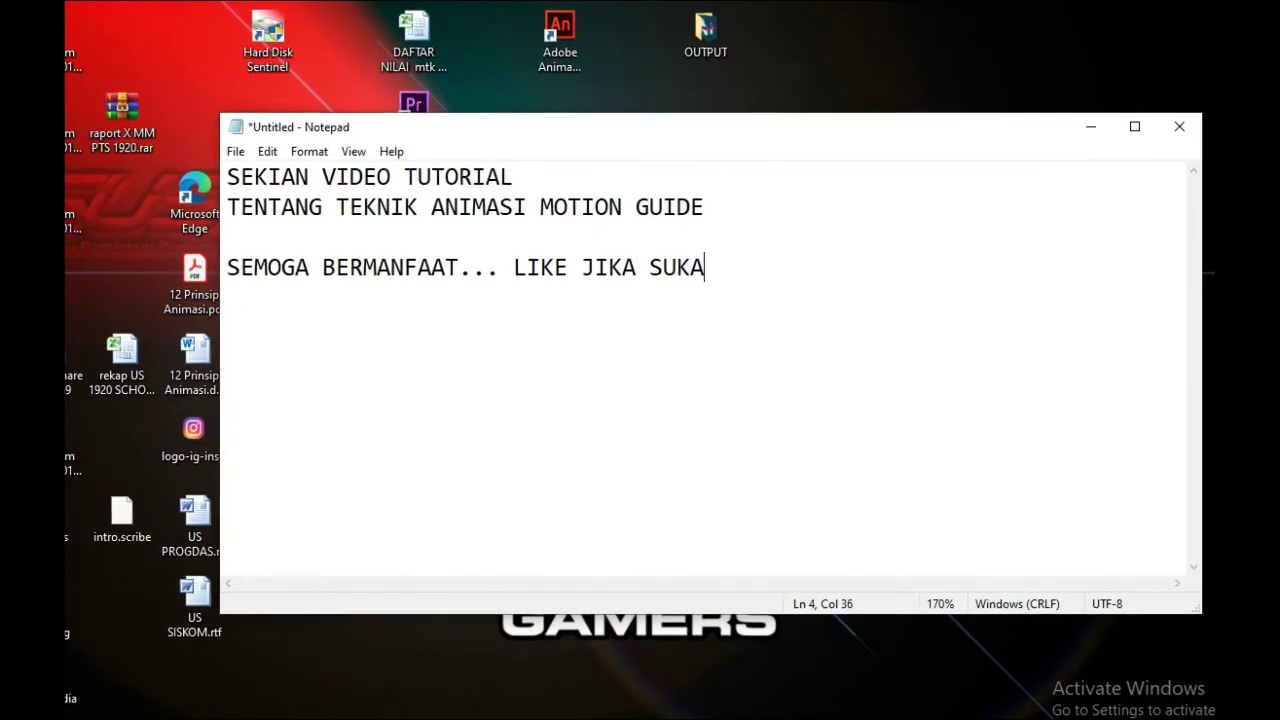
pyautogui.write(' DENGAN VIDEO INI ')
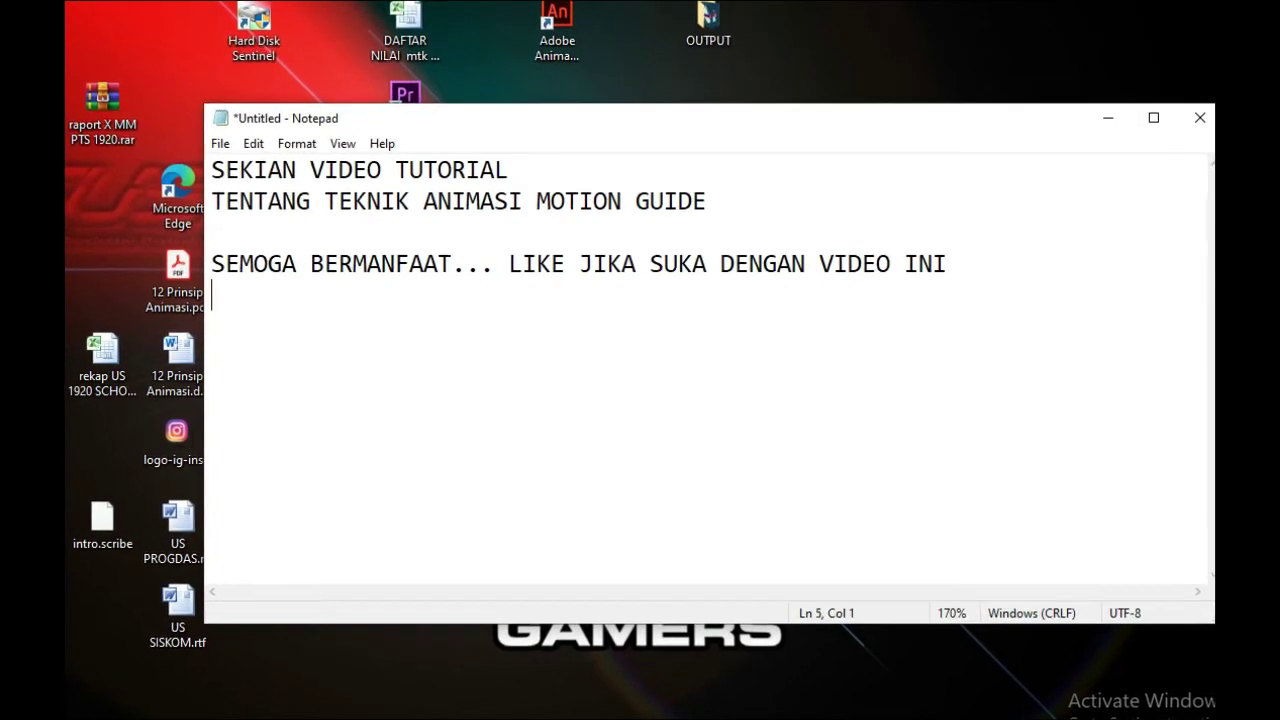
# Step: Add the line "COMMENT JIKA ADA YANG KURANG" and, after a blank line, "DAN JANGAN LUPA SUBSCRIBE CHANNEL INI"
pyautogui.write('COMMENT JIKA ADA YANG KURANG')
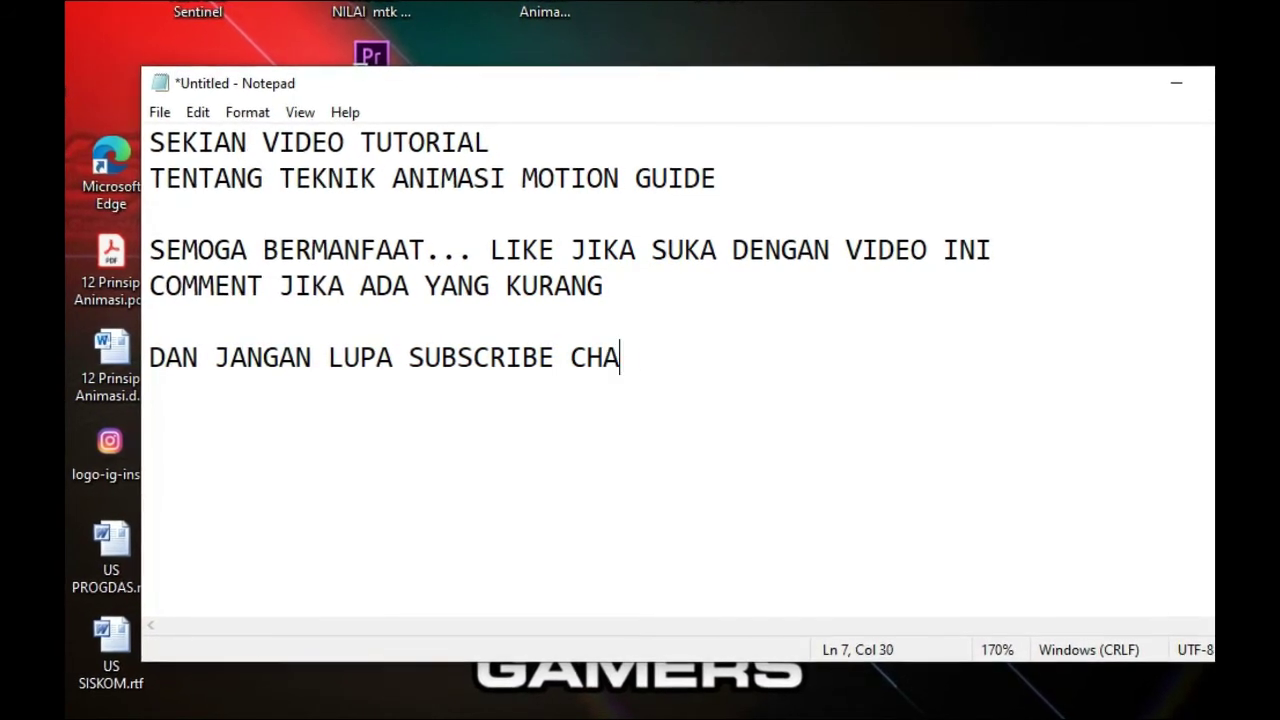
pyautogui.write('INI')
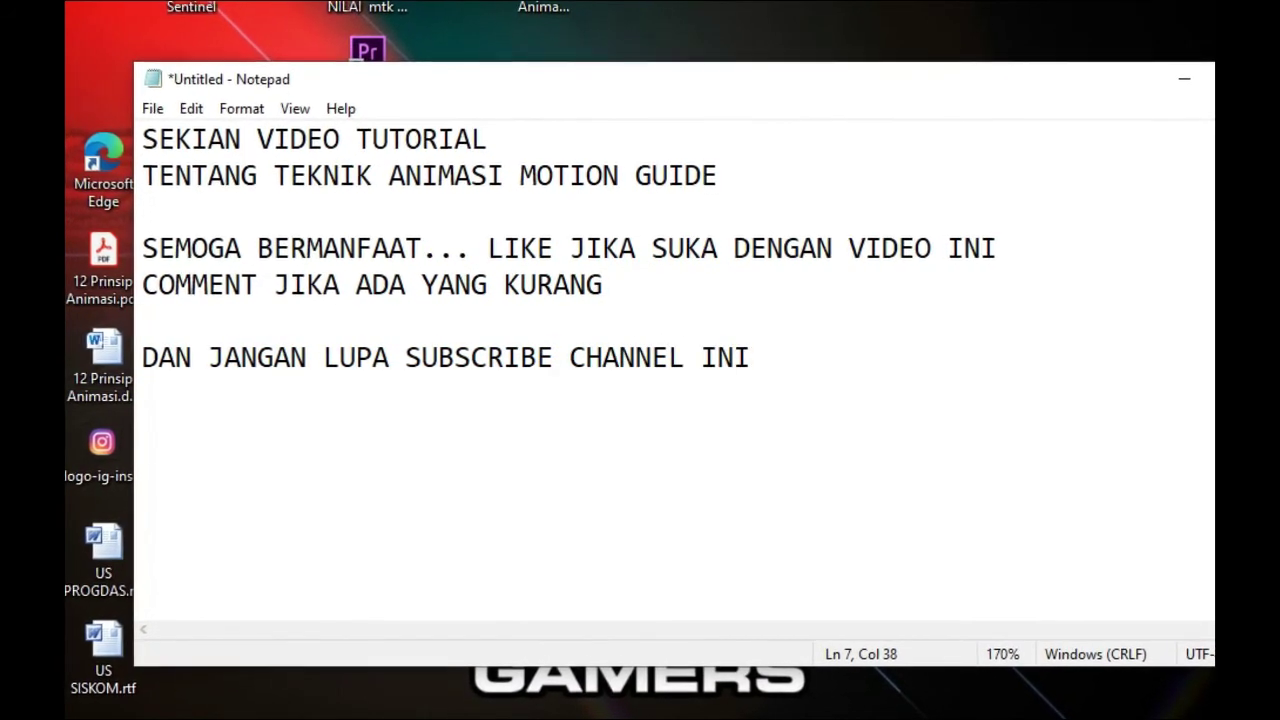
# Step: Leave two blank lines and sign off the note with "SALAM", the channel's name and "....BYE"
pyautogui.press('Return')
pyautogui.write('SALAM YOG')
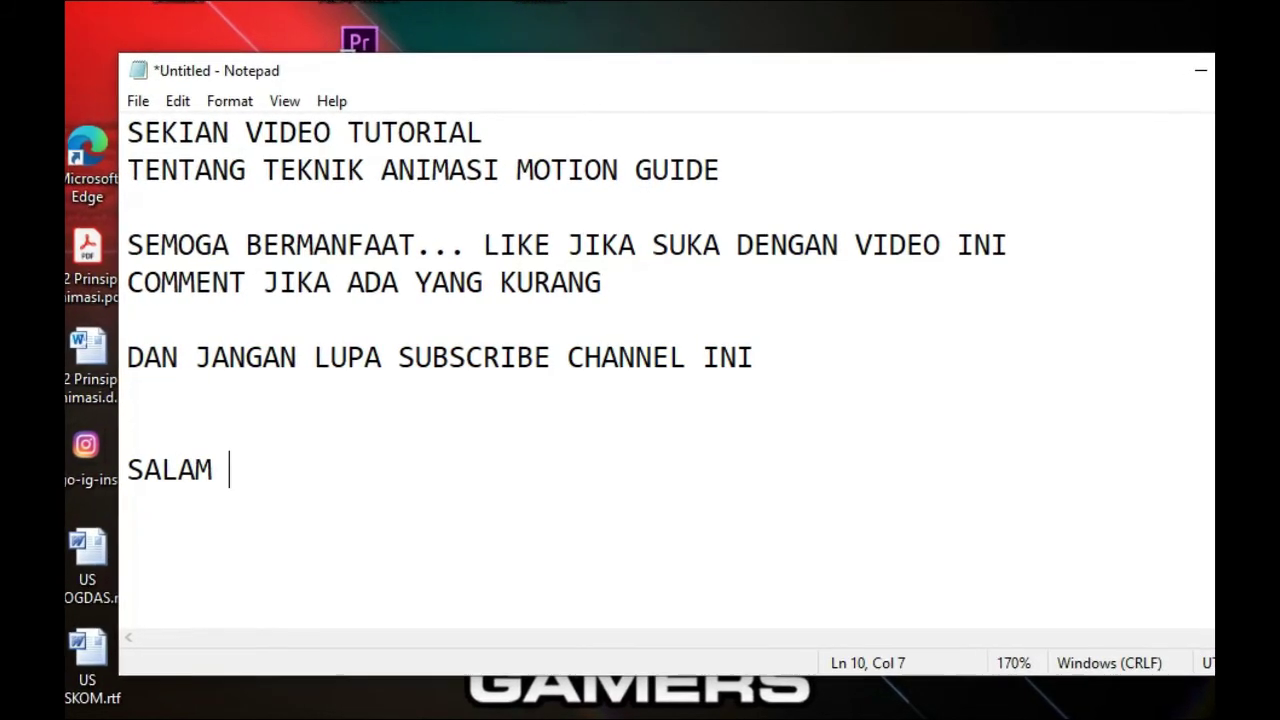
pyautogui.write('S ')
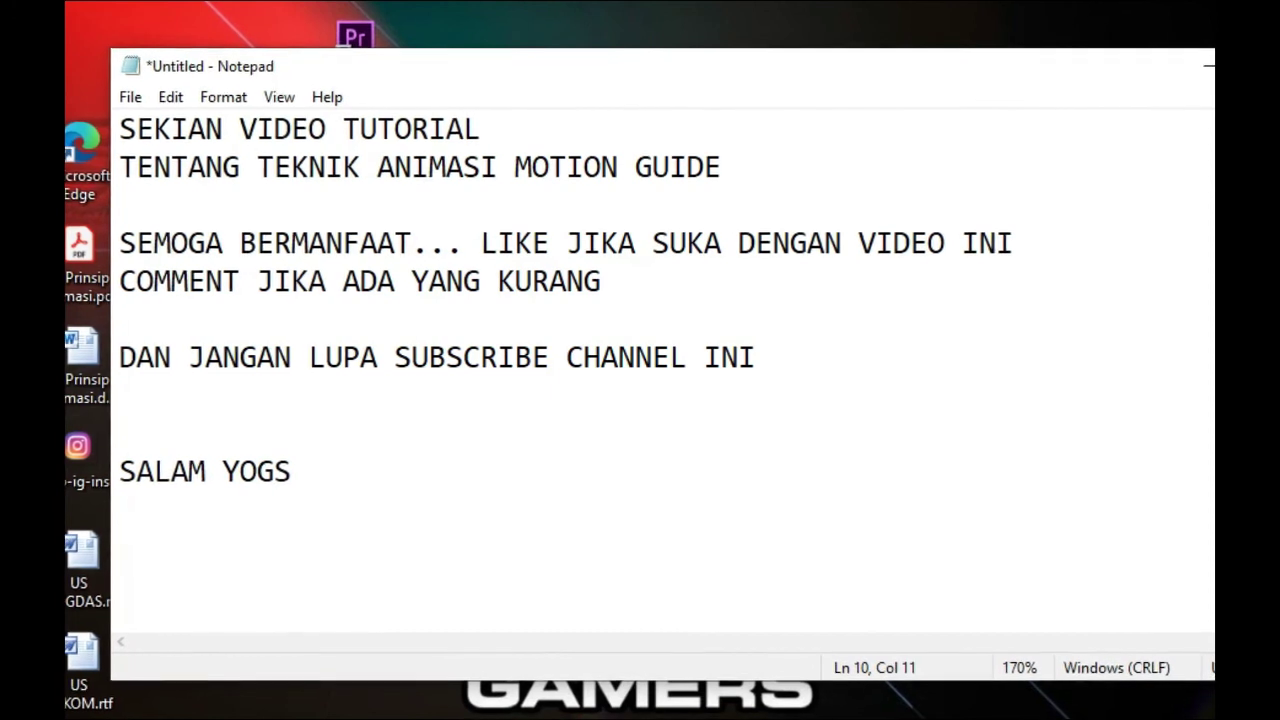
pyautogui.write('1908.')
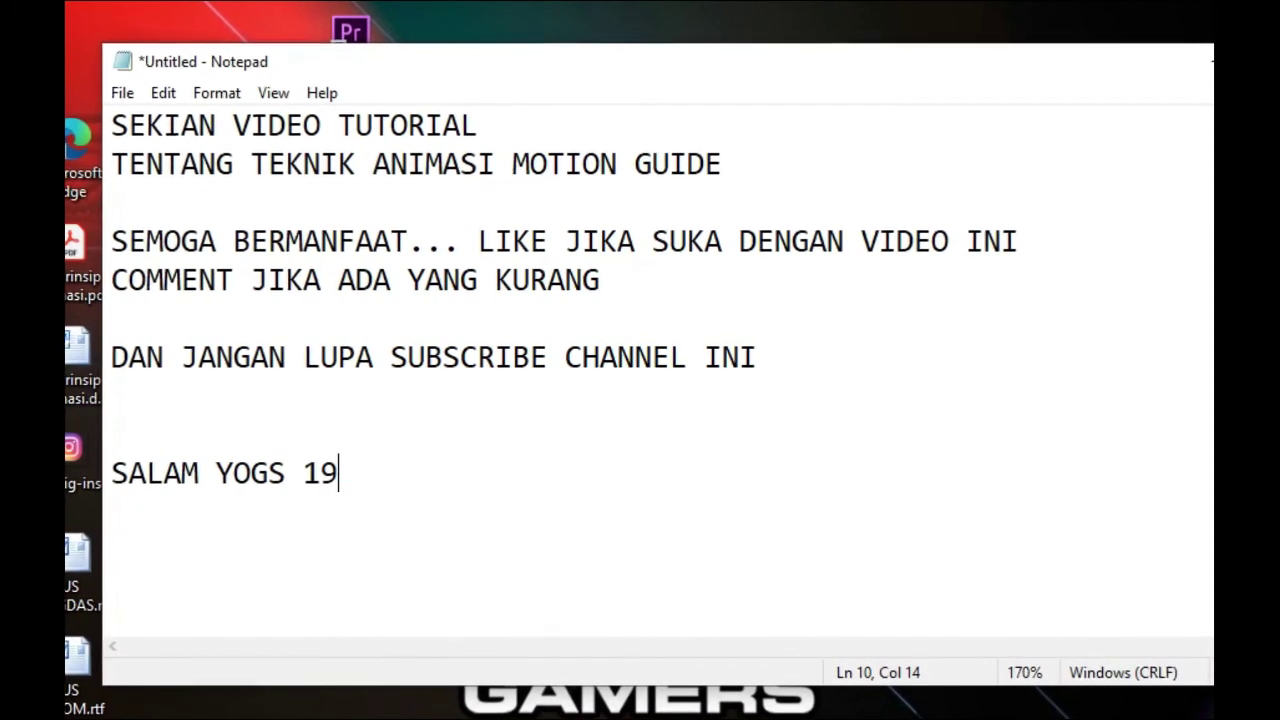
pyautogui.write('...BYE')
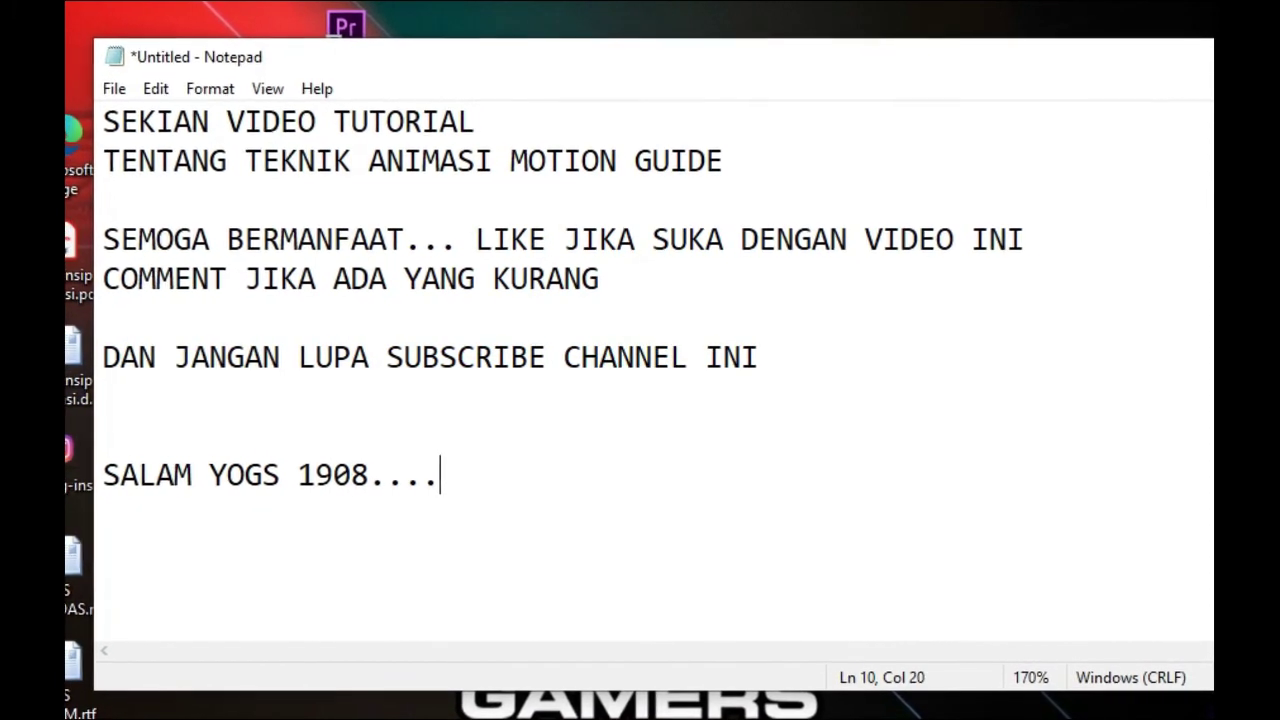